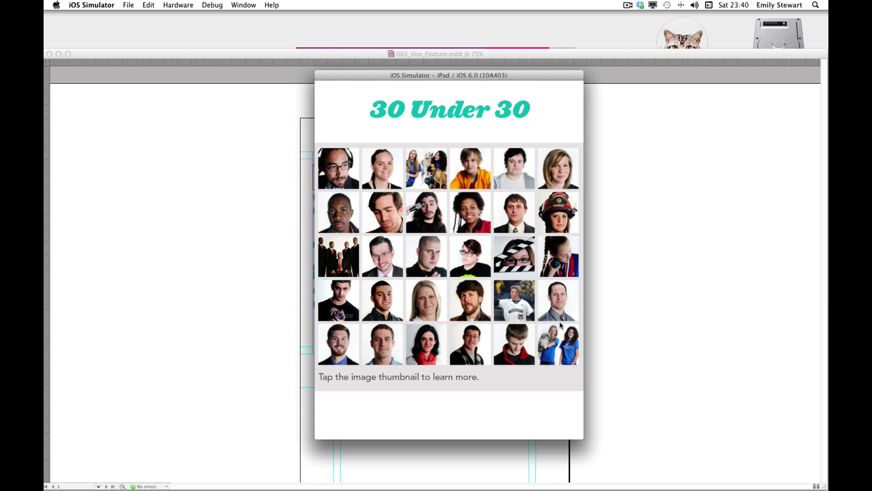
Open the first profile, rotate to landscape, swipe to the next profile, then rotate back to portrait.
{"action": "left_click", "coordinate": [565, 190]}
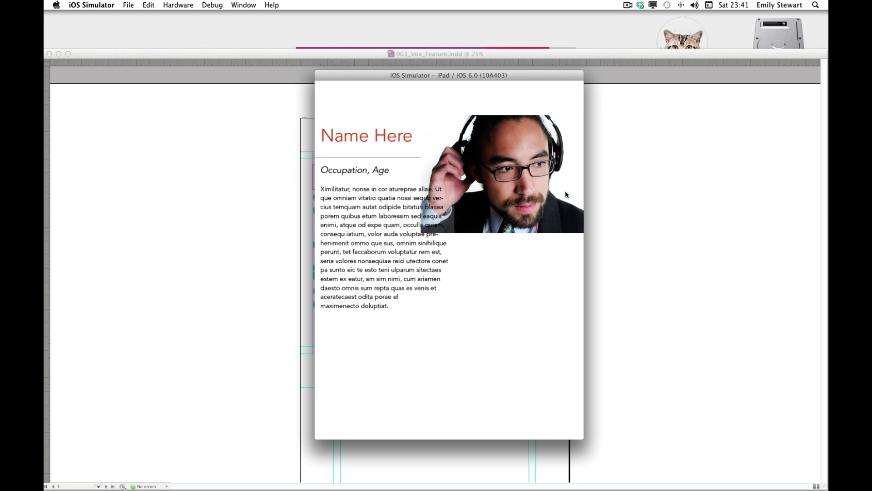
{"action": "key", "text": "super+Right"}
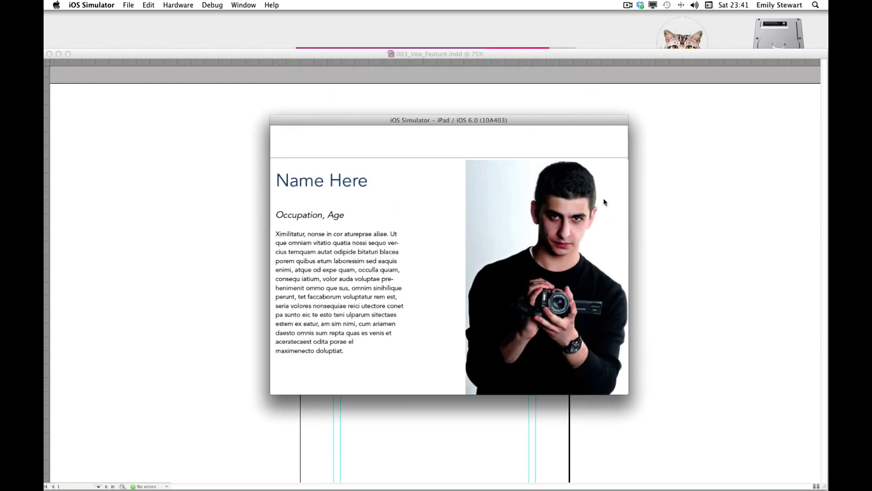
{"action": "left_click_drag", "start_coordinate": [590, 259], "coordinate": [585, 106]}
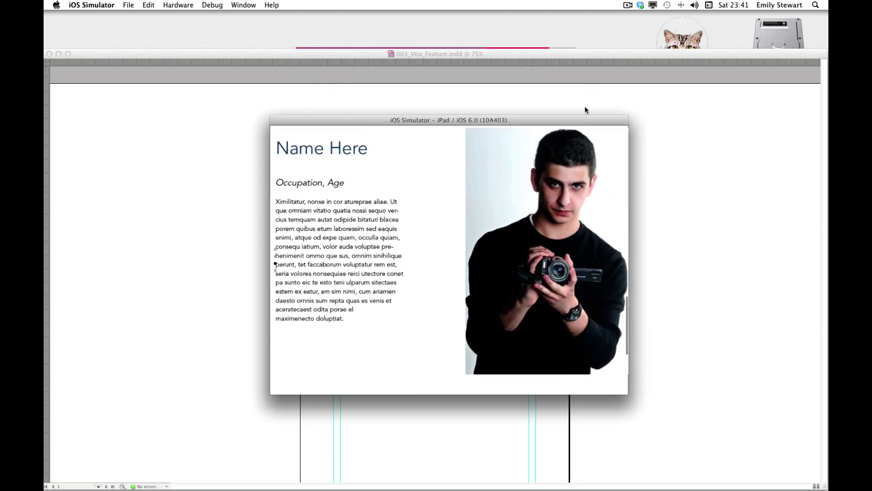
{"action": "key", "text": "super+Left"}
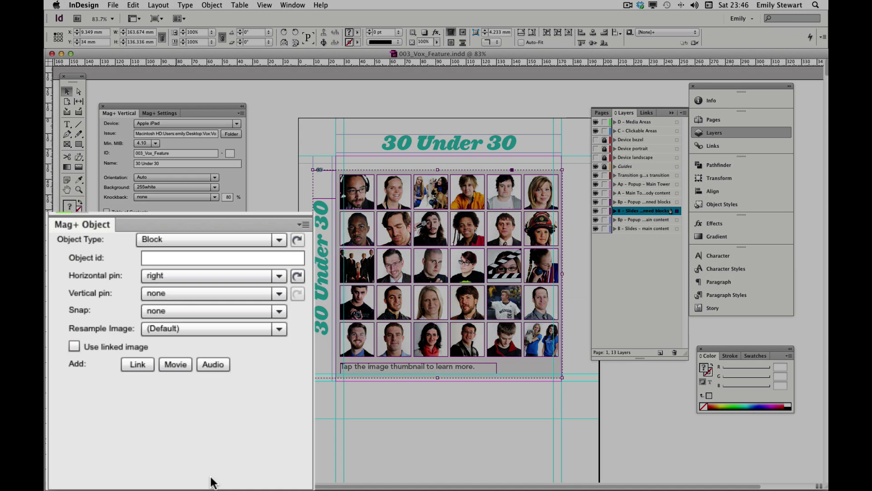
Make the first cover portrait a Jump Link hotspot with URL //person1.
{"action": "left_click", "coordinate": [149, 384]}
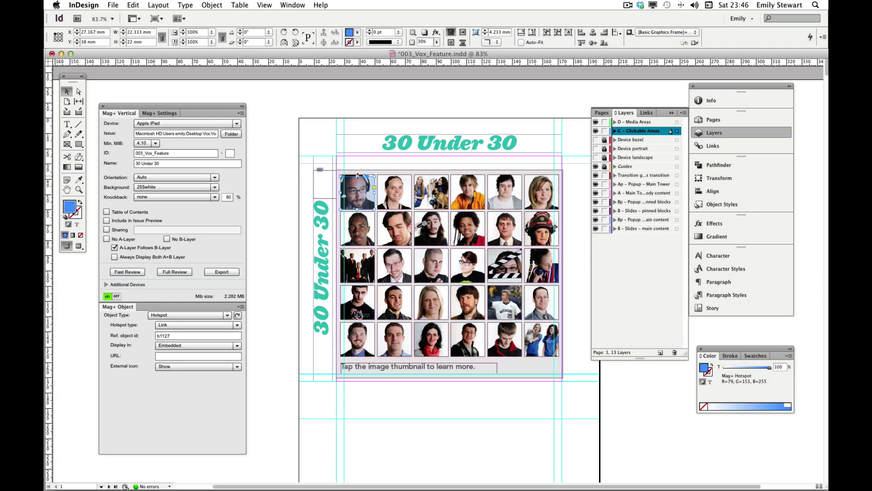
{"action": "left_click_drag", "start_coordinate": [358, 170], "coordinate": [357, 172]}
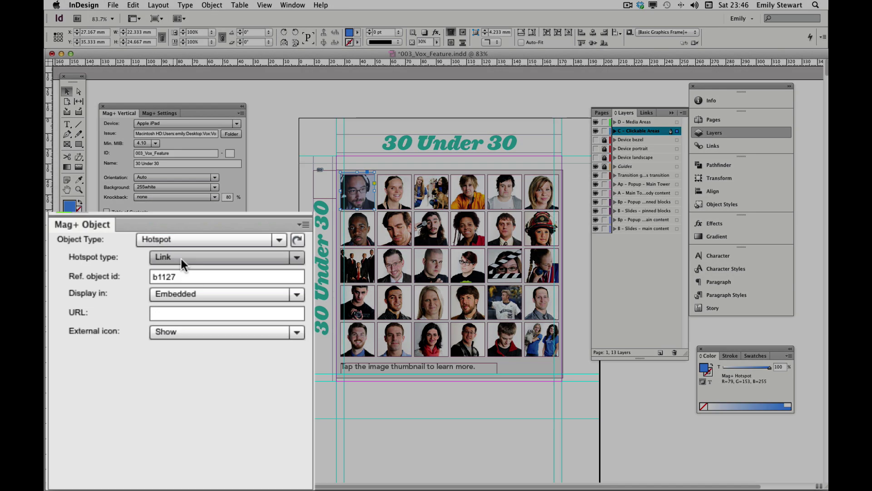
{"action": "left_click", "coordinate": [175, 326]}
{"action": "left_click", "coordinate": [225, 347]}
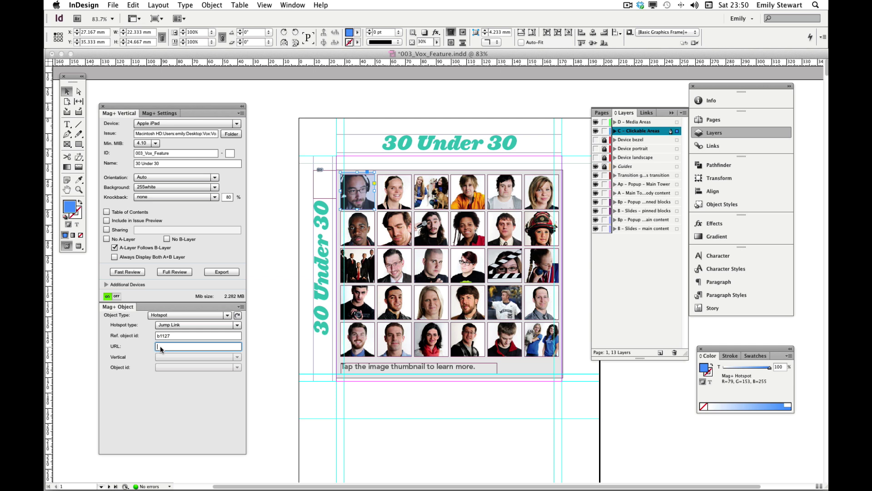
{"action": "type", "text": "//"}
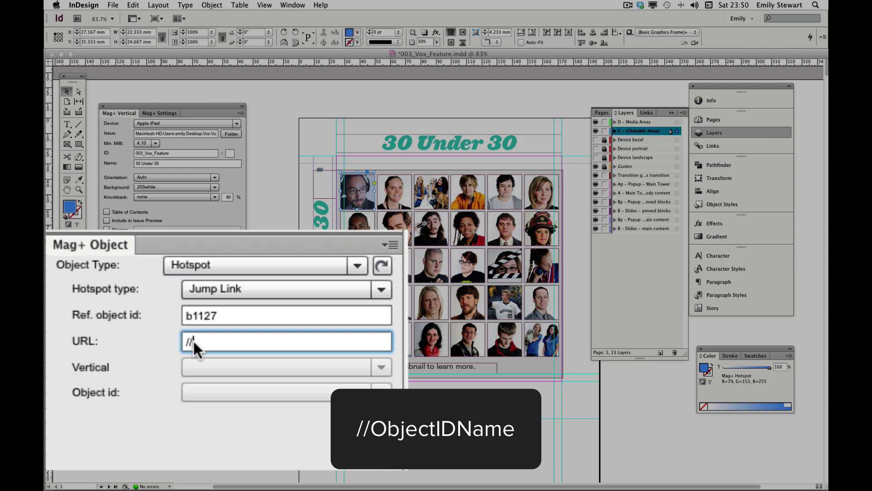
{"action": "type", "text": "person1"}
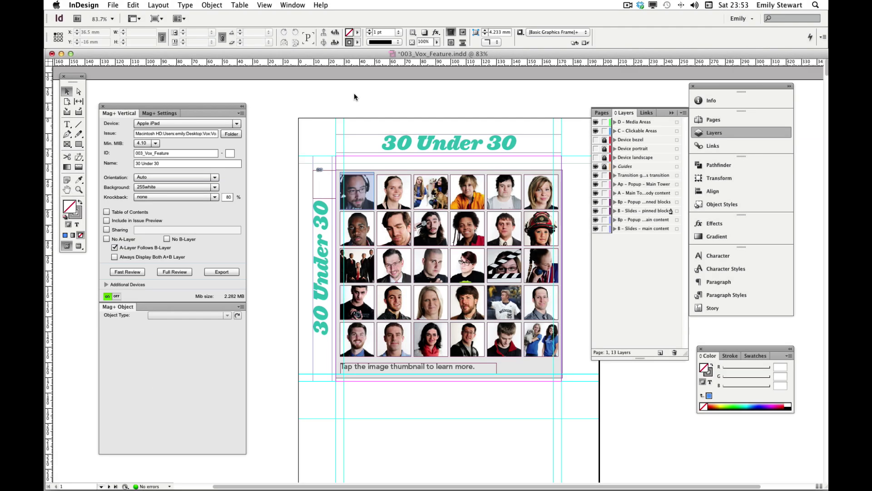
{"action": "key", "text": "shift+Page_Down"}
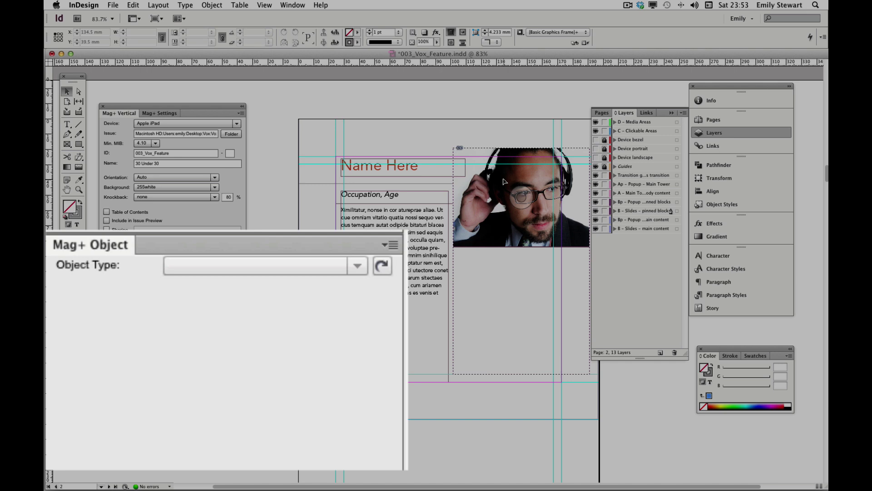
Give the page 2 profile photo the Mag+ object id person1.
{"action": "left_click", "coordinate": [522, 198]}
{"action": "left_click", "coordinate": [246, 287]}
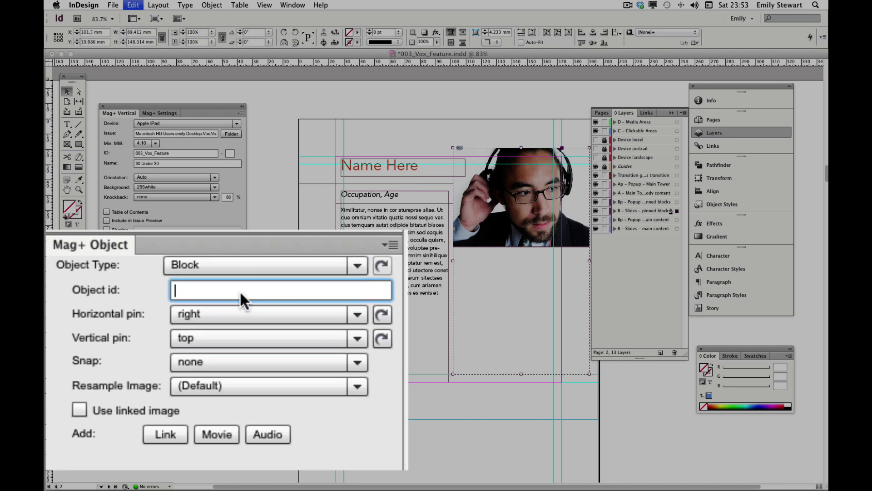
{"action": "type", "text": "person1"}
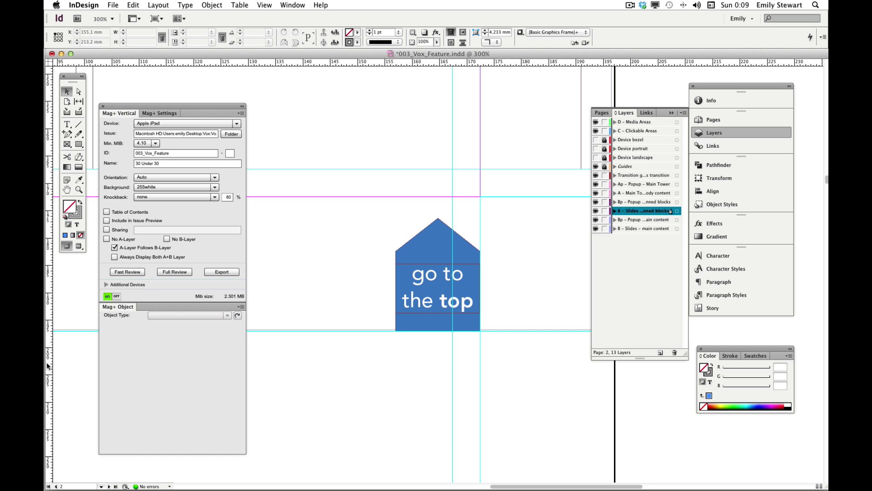
Make the go to the top shape a Jump Link hotspot with URL /.
{"action": "left_click", "coordinate": [447, 233]}
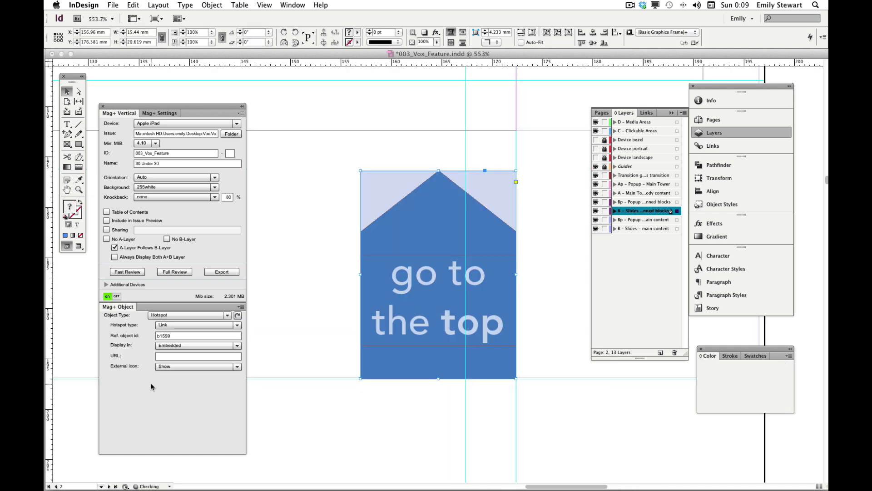
{"action": "left_click", "coordinate": [183, 324]}
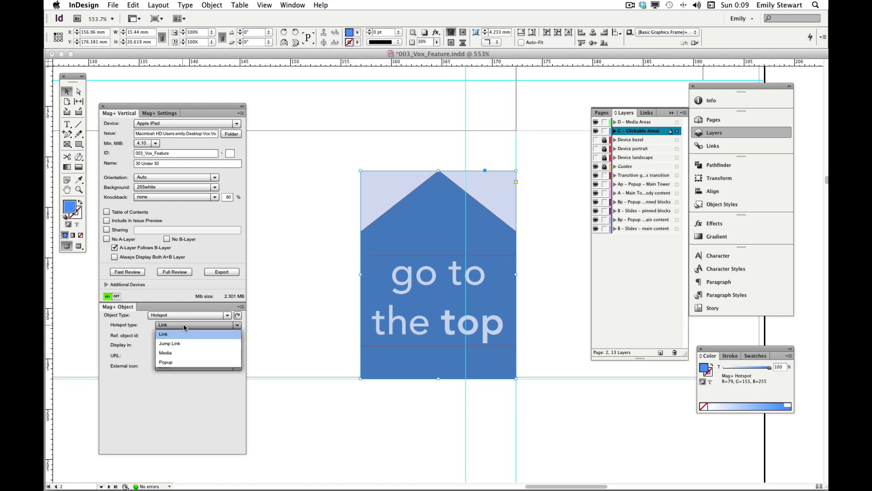
{"action": "left_click", "coordinate": [187, 344]}
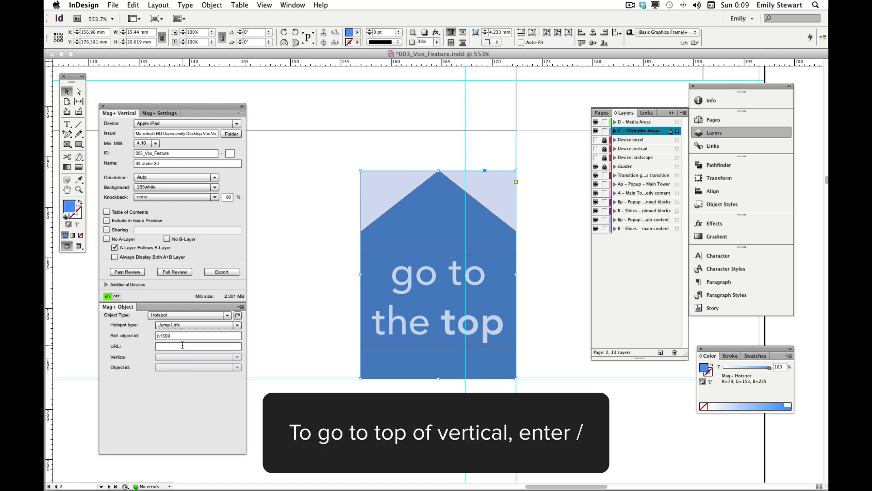
{"action": "left_click", "coordinate": [174, 346]}
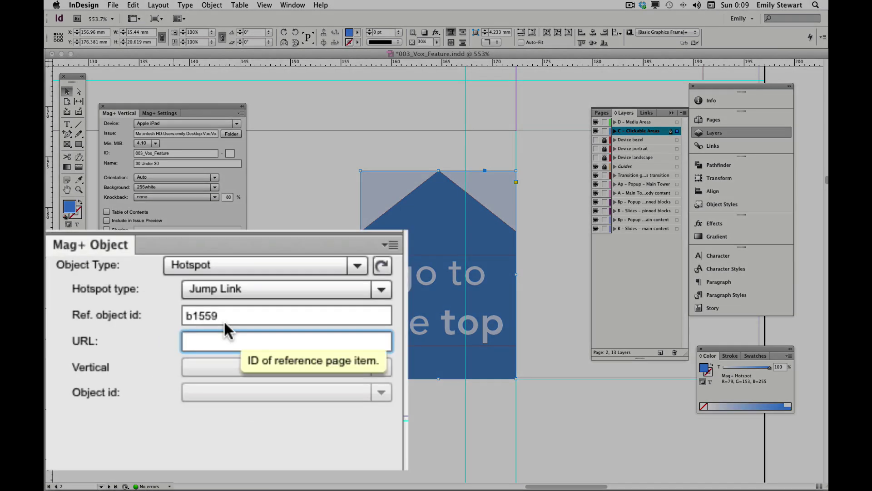
{"action": "type", "text": "/"}
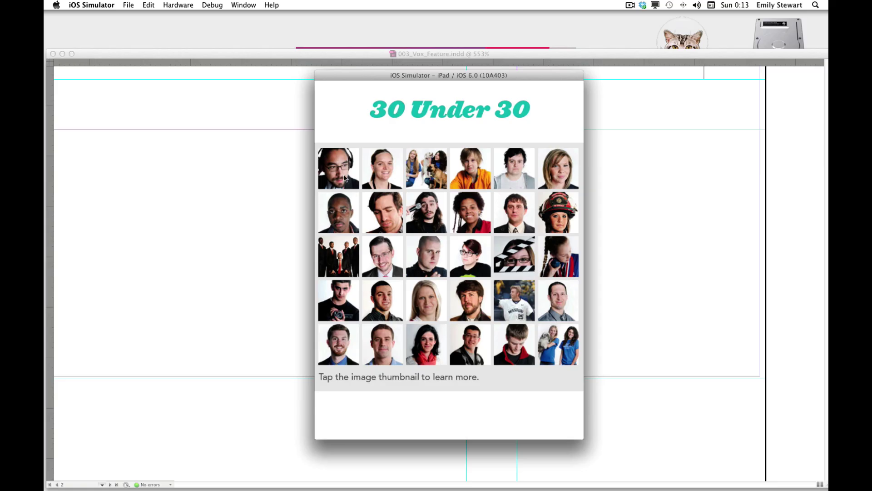
Test the first thumbnail and go to the top link in portrait, then again in landscape.
{"action": "left_click", "coordinate": [348, 173]}
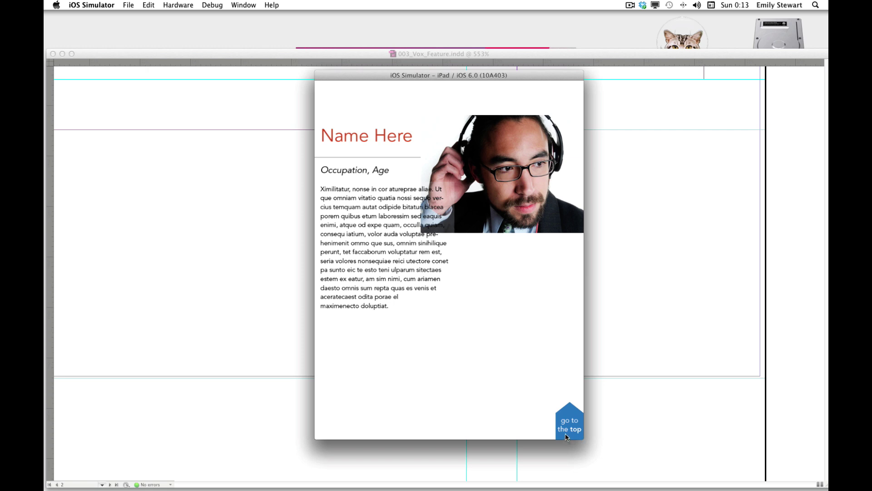
{"action": "left_click", "coordinate": [564, 419]}
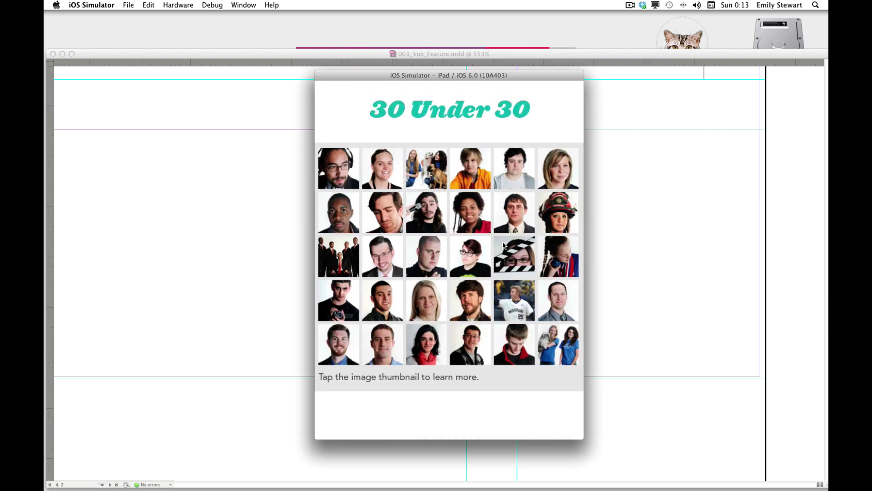
{"action": "key", "text": "super+Right"}
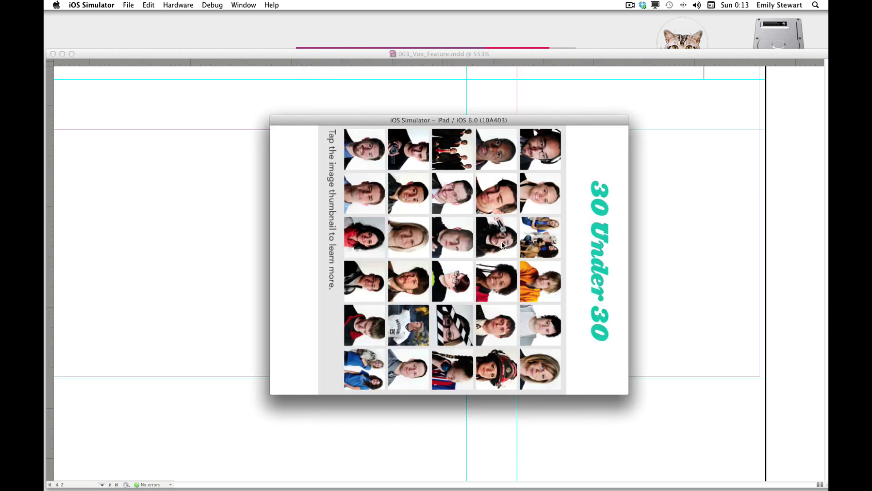
{"action": "left_click", "coordinate": [394, 181]}
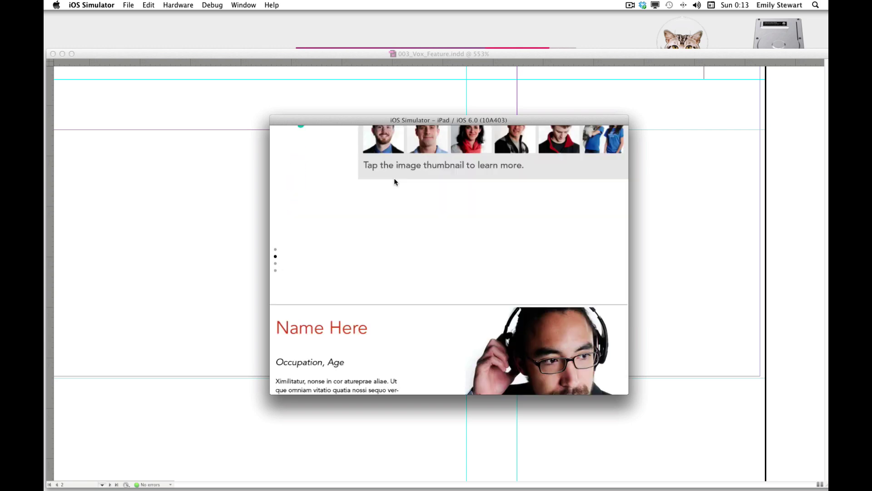
{"action": "left_click", "coordinate": [618, 367]}
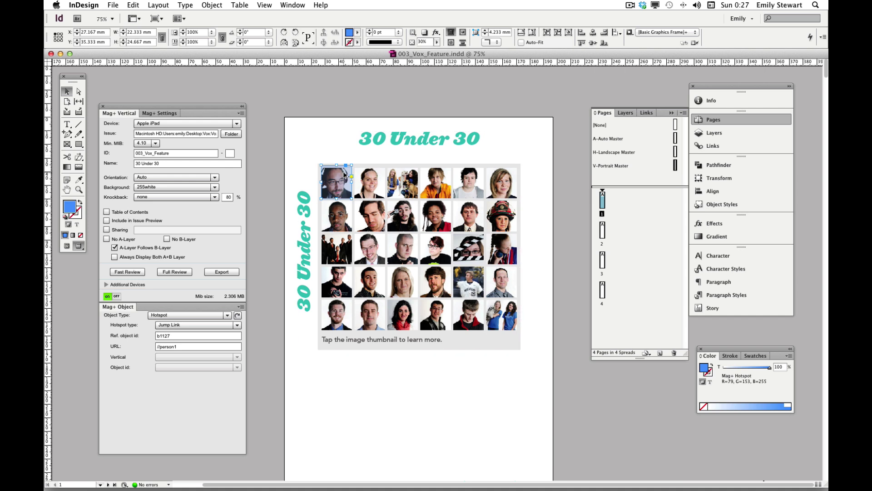
Place copied hotspots on two more portraits and change their URLs to //person2 and //person3.
{"action": "left_click_drag", "start_coordinate": [343, 191], "coordinate": [334, 280]}
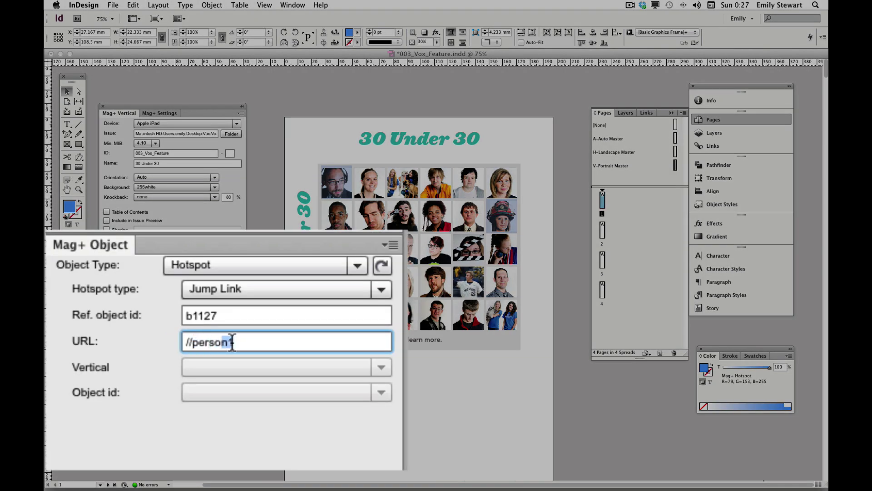
{"action": "left_click_drag", "start_coordinate": [178, 347], "coordinate": [175, 346]}
{"action": "type", "text": "2"}
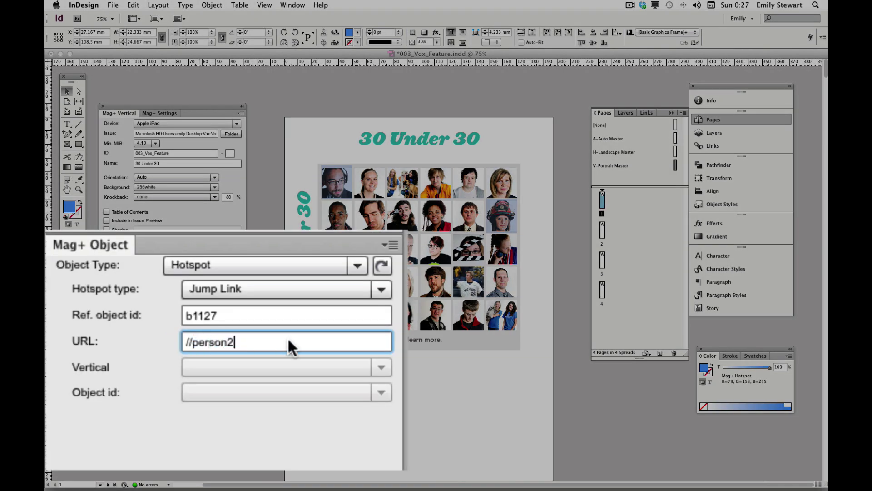
{"action": "left_click", "coordinate": [509, 216]}
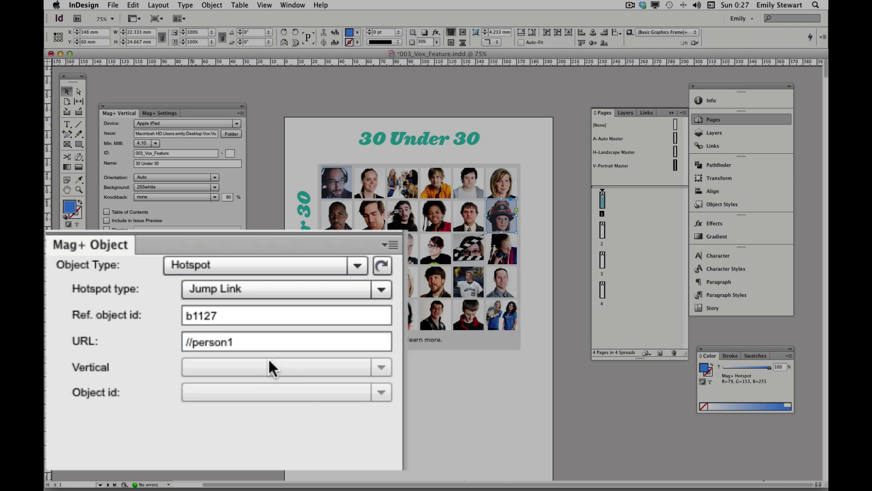
{"action": "key", "text": "BackSpace"}
{"action": "type", "text": "3"}
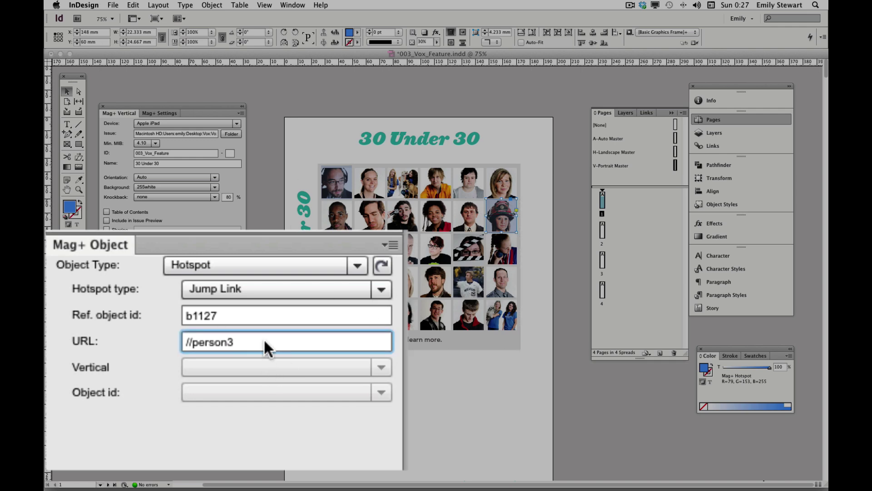
{"action": "left_click", "coordinate": [560, 92]}
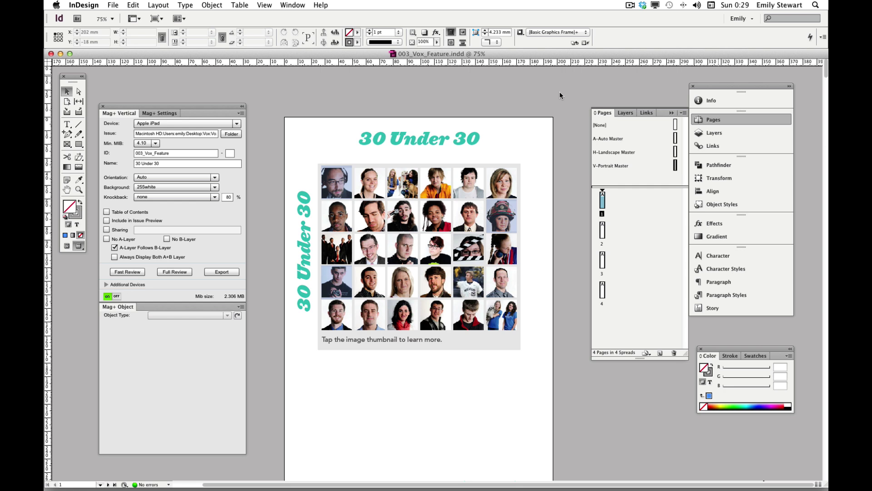
Give the page 3 profile photo the object id person2.
{"action": "key", "text": "shift+Page_Down"}
{"action": "key", "text": "shift+Page_Down"}
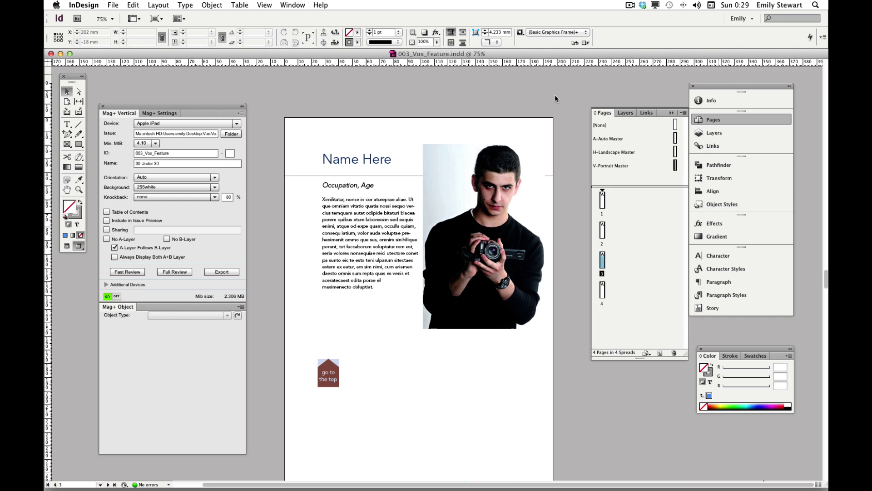
{"action": "left_click", "coordinate": [518, 164]}
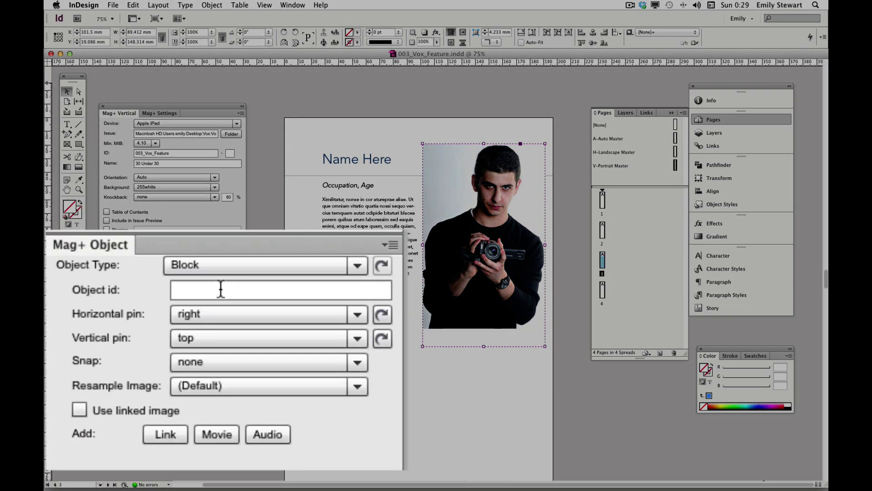
{"action": "left_click", "coordinate": [221, 289]}
{"action": "type", "text": "person"}
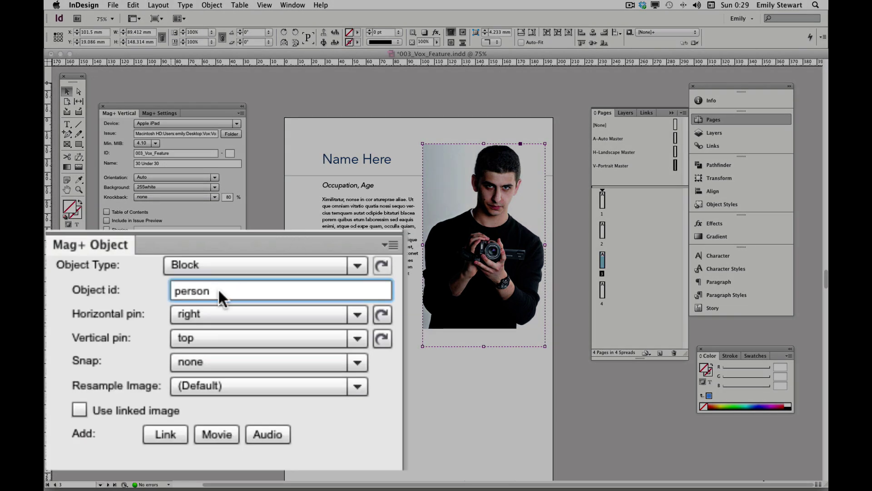
{"action": "type", "text": "2"}
{"action": "left_click", "coordinate": [489, 424]}
Give the firefighter photo on page 4 the object id person3.
{"action": "key", "text": "shift+Page_Down"}
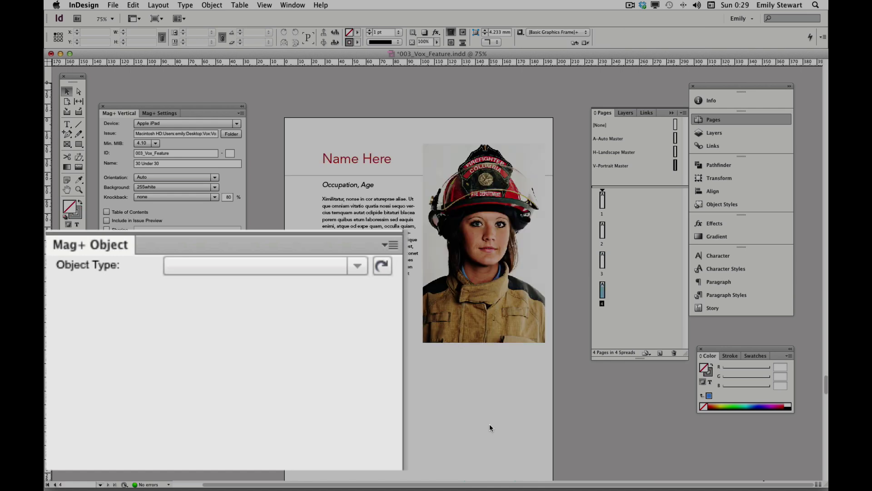
{"action": "left_click", "coordinate": [481, 246]}
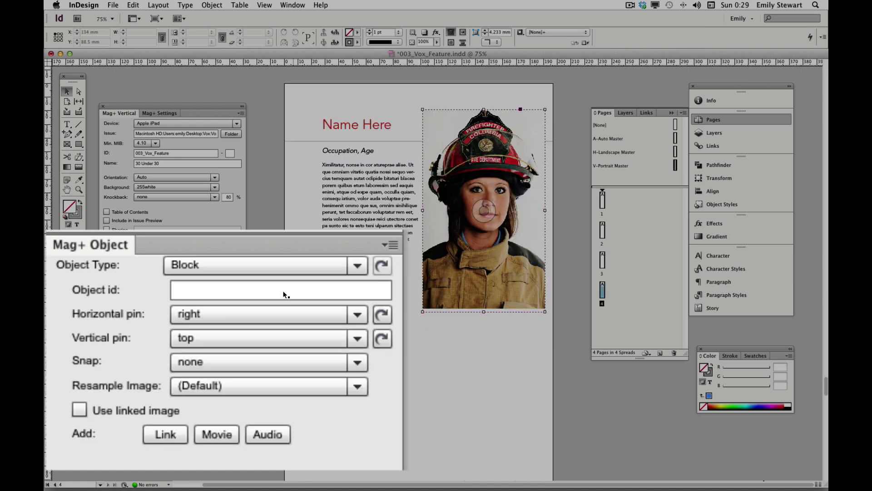
{"action": "left_click", "coordinate": [232, 304]}
{"action": "left_click", "coordinate": [234, 285]}
{"action": "type", "text": "perso"}
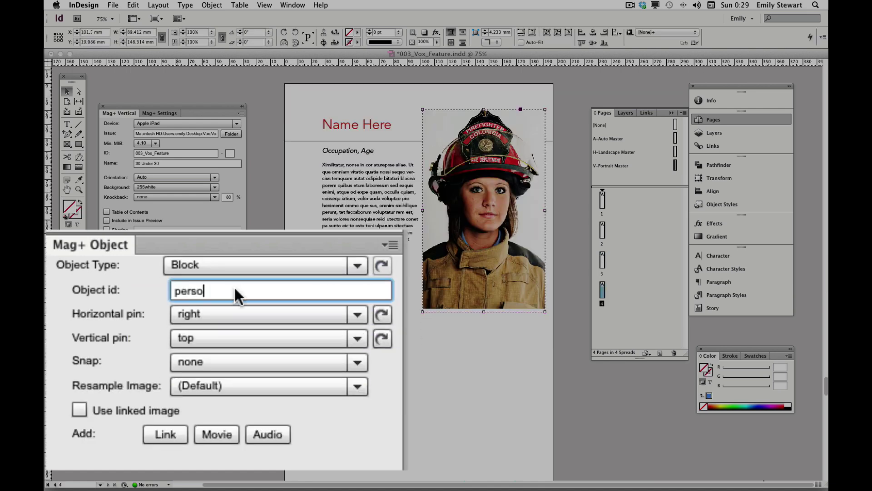
{"action": "type", "text": "n3"}
{"action": "key", "text": "super+shift+a"}
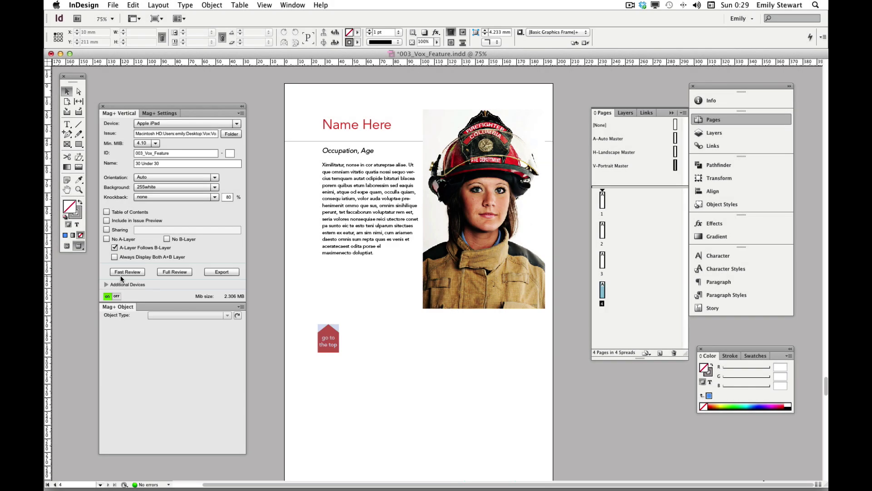
Fast Review the issue, opening the firefighter and camera profiles and returning to the grid each time.
{"action": "left_click", "coordinate": [122, 273]}
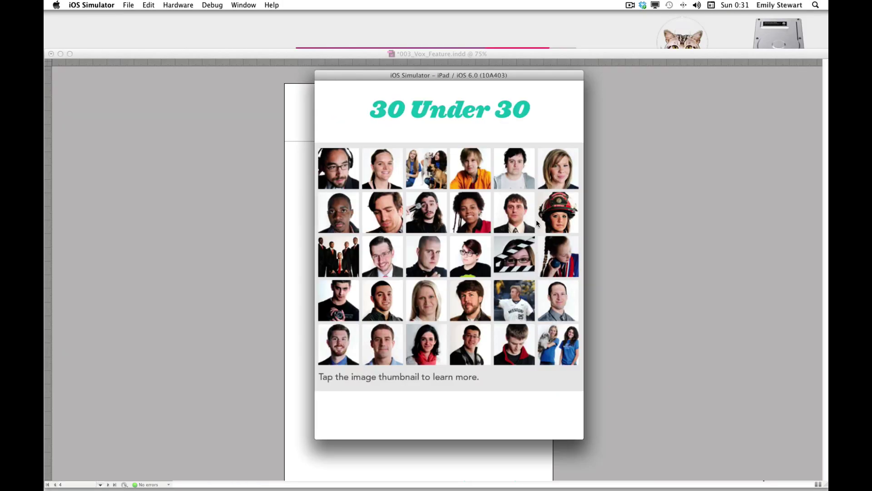
{"action": "left_click", "coordinate": [560, 209]}
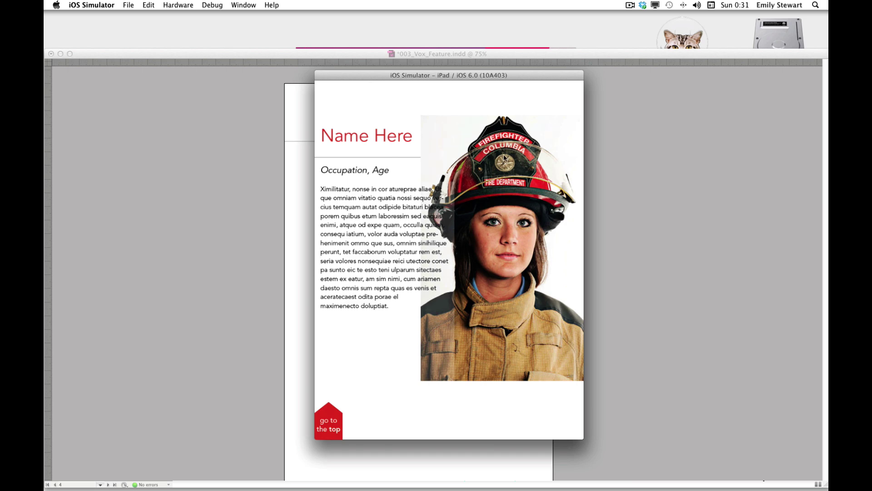
{"action": "left_click", "coordinate": [332, 426]}
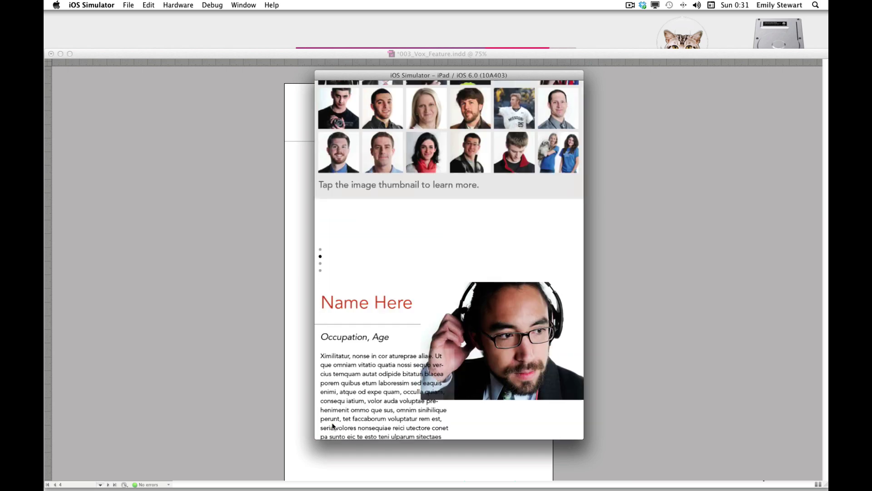
{"action": "left_click", "coordinate": [342, 293]}
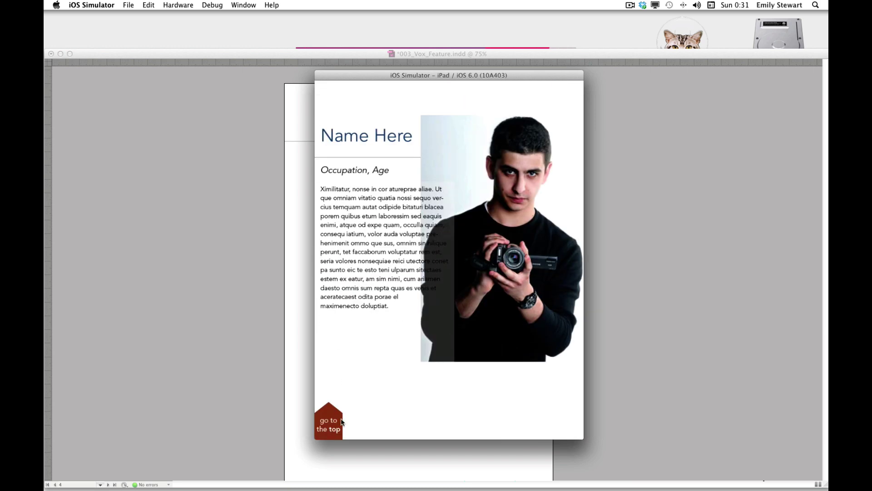
{"action": "left_click", "coordinate": [336, 421]}
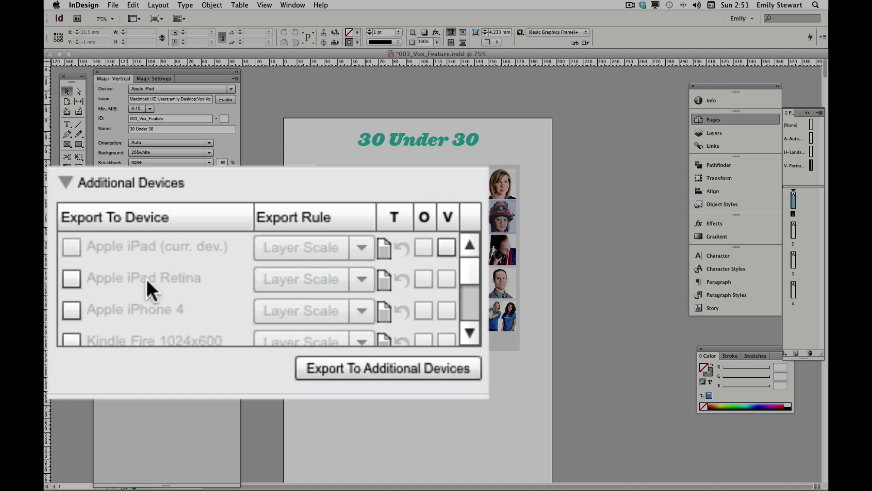
Enable vertical MIB export for Apple iPad and Apple iPad Retina in Additional Devices.
{"action": "left_click", "coordinate": [446, 248]}
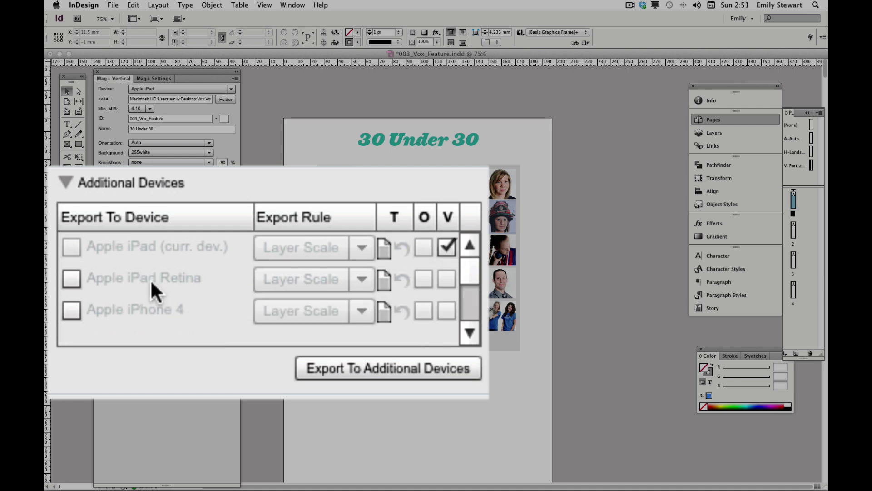
{"action": "left_click", "coordinate": [75, 279]}
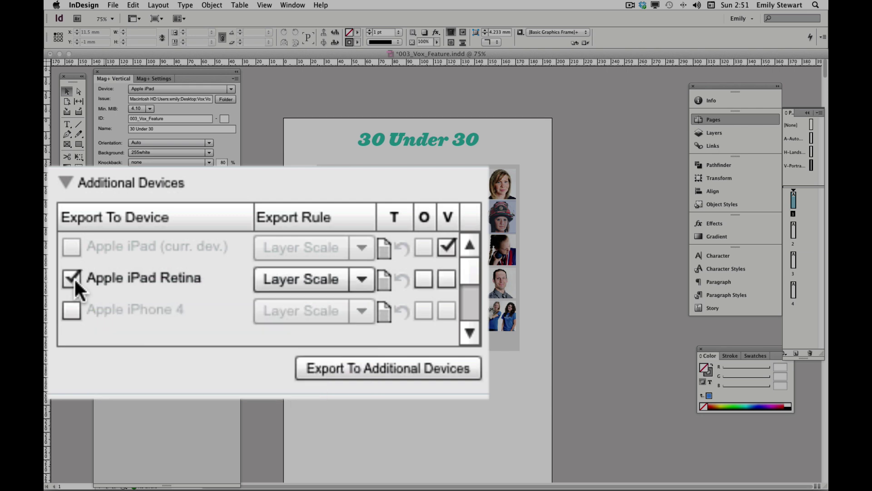
{"action": "left_click", "coordinate": [445, 278]}
{"action": "scroll", "coordinate": [206, 305], "scroll_direction": "down", "scroll_amount": 4}
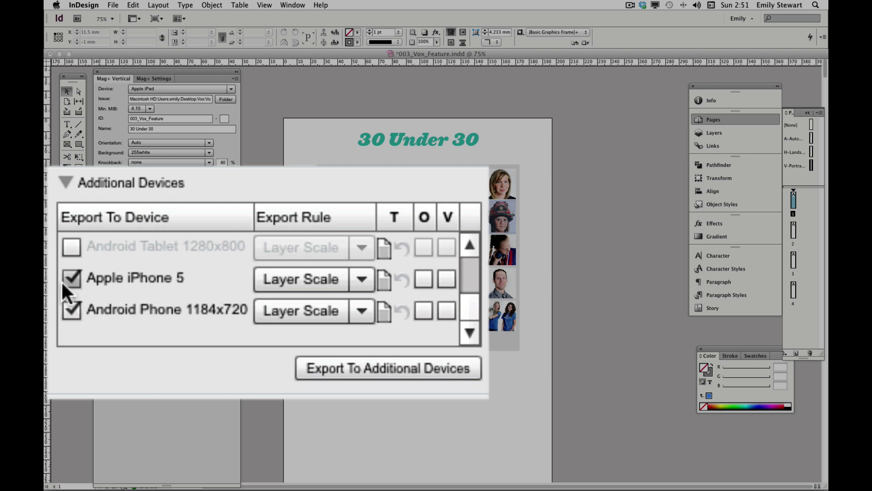
{"action": "scroll", "coordinate": [77, 300], "scroll_direction": "up", "scroll_amount": 4}
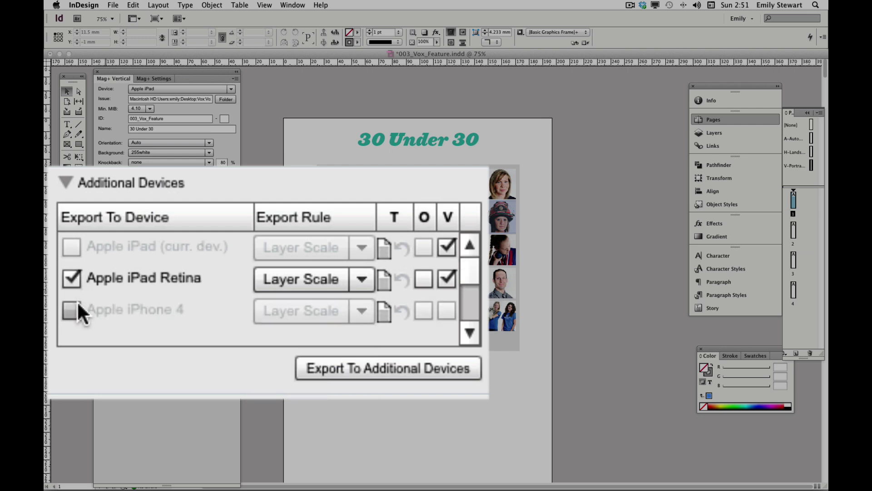
{"action": "left_click", "coordinate": [72, 277]}
{"action": "scroll", "coordinate": [183, 308], "scroll_direction": "down", "scroll_amount": 4}
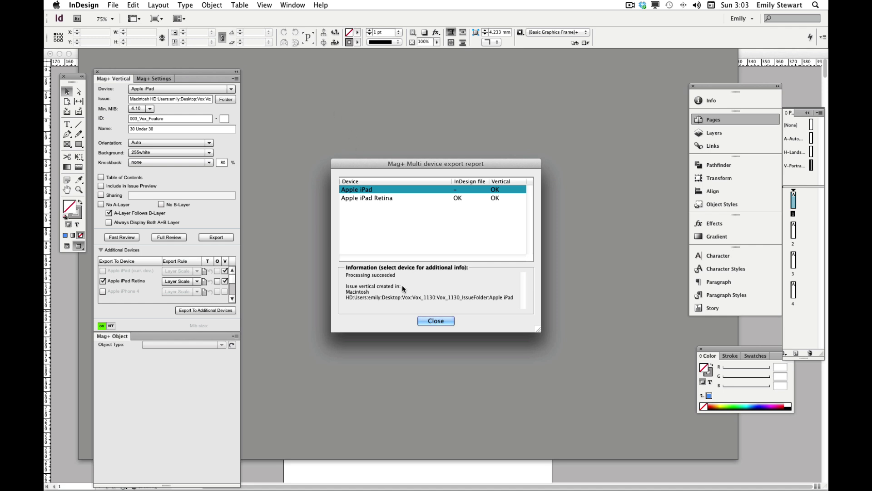
Close the export report and launch the Mag+ Production tool from the Dock.
{"action": "left_click", "coordinate": [430, 320]}
{"action": "mouse_move", "coordinate": [421, 489]}
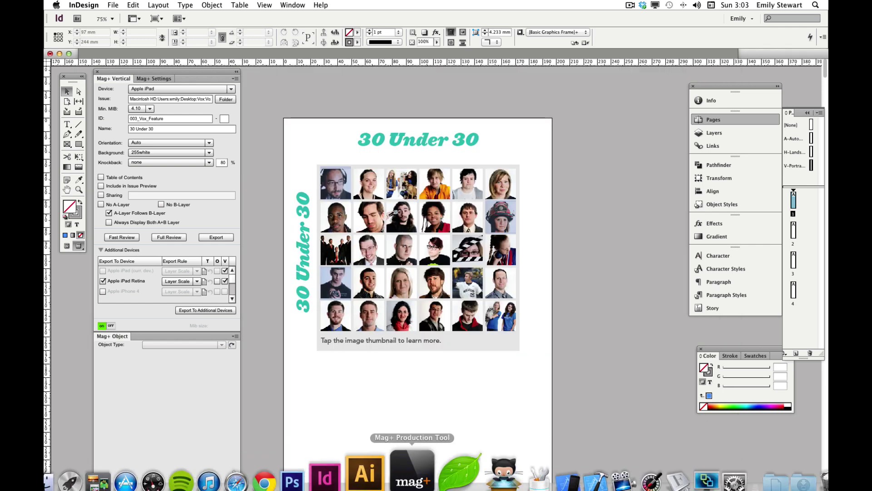
{"action": "left_click", "coordinate": [422, 468]}
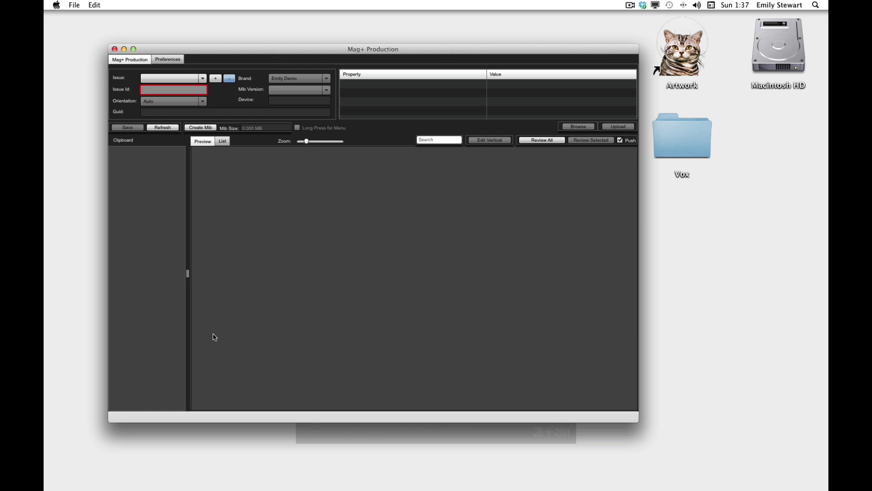
Add Vox_1130_IssueFolder as the issue root folder in Mag+ Production.
{"action": "left_click", "coordinate": [216, 79]}
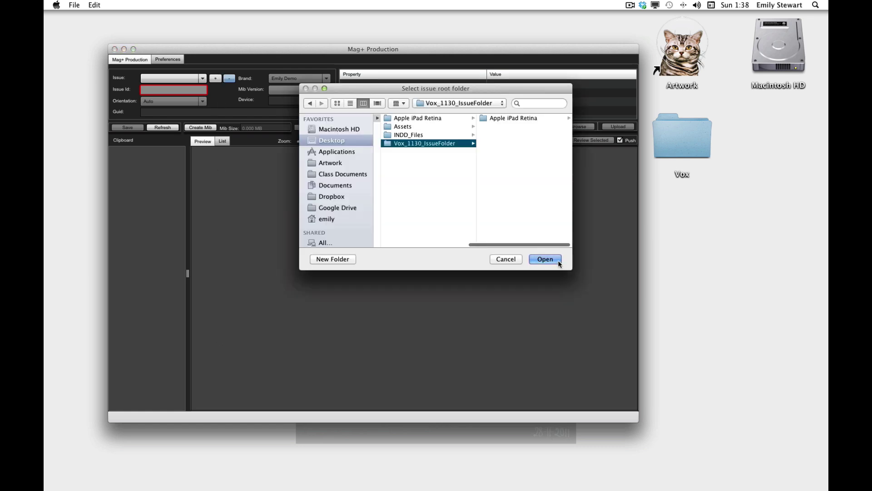
{"action": "left_click", "coordinate": [545, 259]}
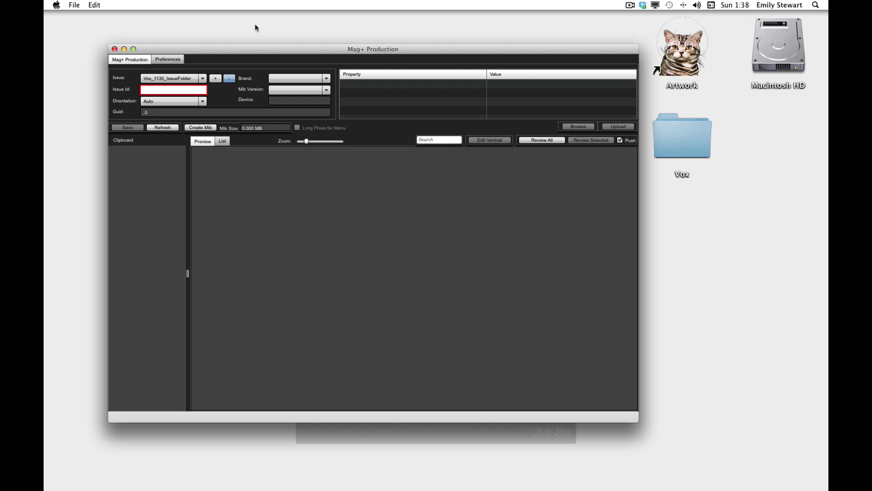
{"action": "left_click", "coordinate": [74, 5]}
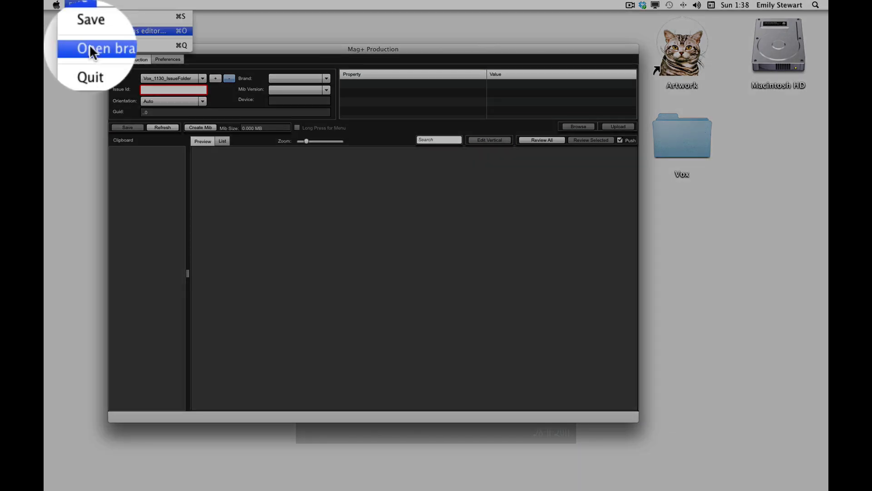
Create a new brand with ID VOX.Demo.2012, a description, and default MIB version 4.10.
{"action": "left_click", "coordinate": [91, 31]}
{"action": "left_click", "coordinate": [131, 68]}
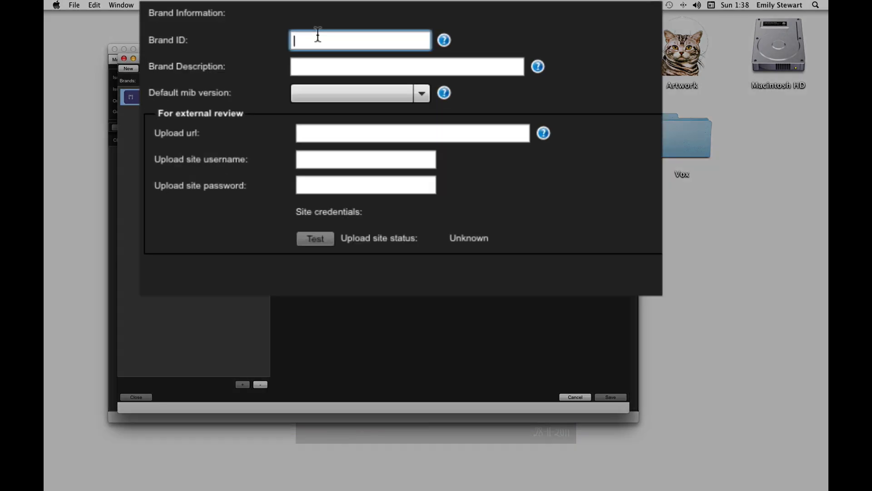
{"action": "type", "text": "VOX.Demo.2012"}
{"action": "key", "text": "Tab"}
{"action": "type", "text": "VOX Demo Emily"}
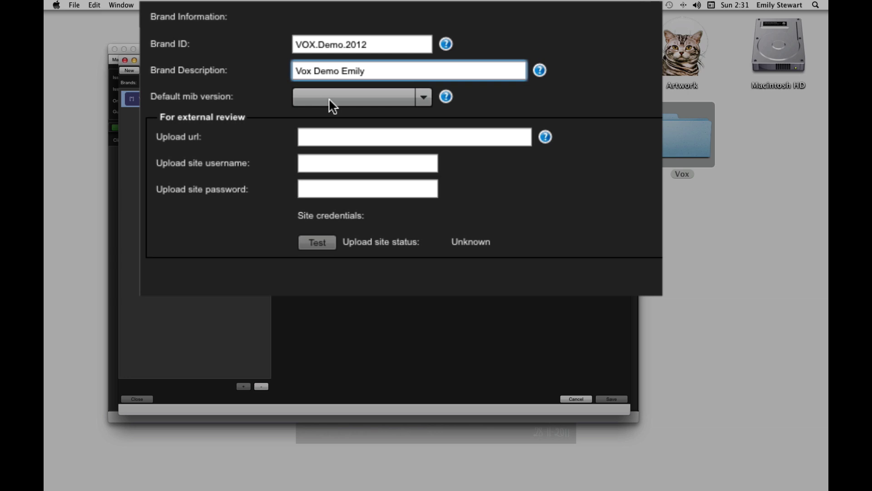
{"action": "left_click", "coordinate": [328, 98]}
{"action": "left_click", "coordinate": [346, 207]}
{"action": "left_click", "coordinate": [422, 97]}
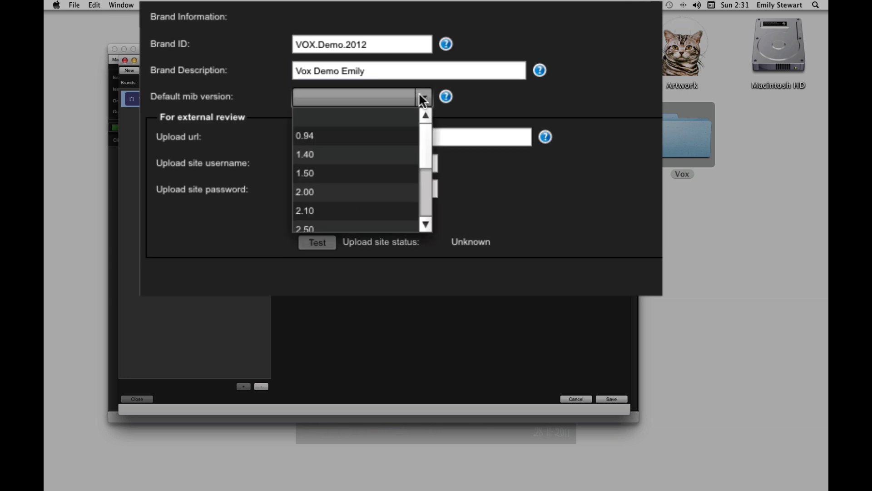
{"action": "left_click_drag", "start_coordinate": [425, 140], "coordinate": [421, 200]}
{"action": "left_click", "coordinate": [393, 224]}
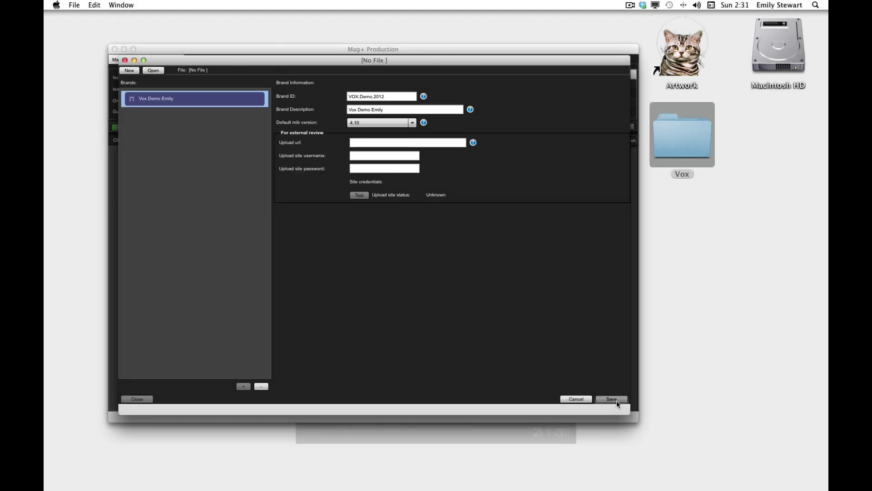
Save the brand settings as magplus.mags in the Vox_1130 folder and close the brand editor.
{"action": "left_click", "coordinate": [612, 399]}
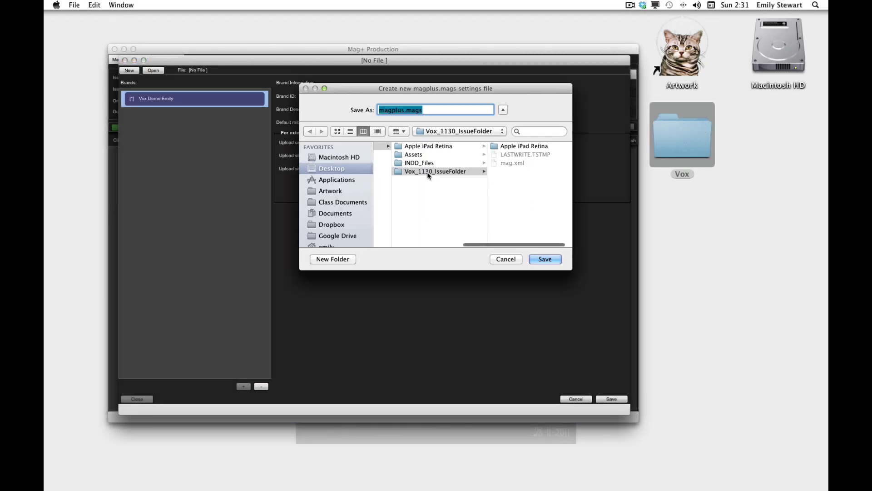
{"action": "left_click", "coordinate": [424, 184]}
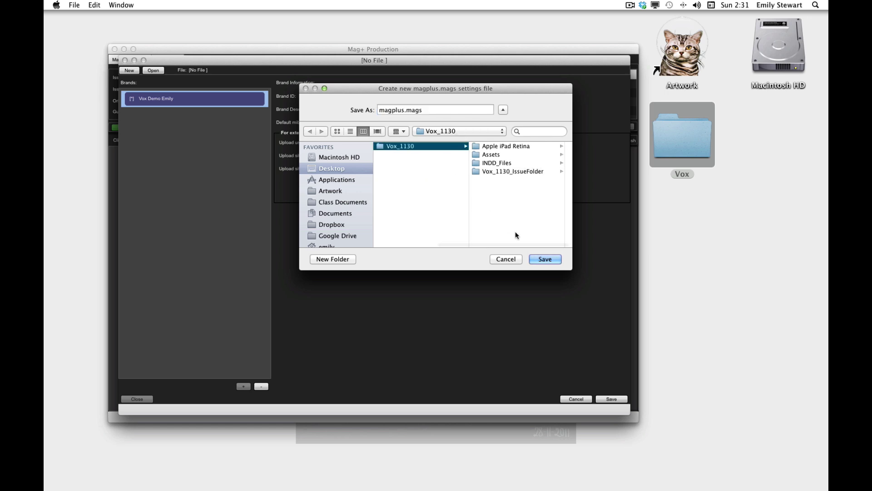
{"action": "left_click", "coordinate": [547, 259]}
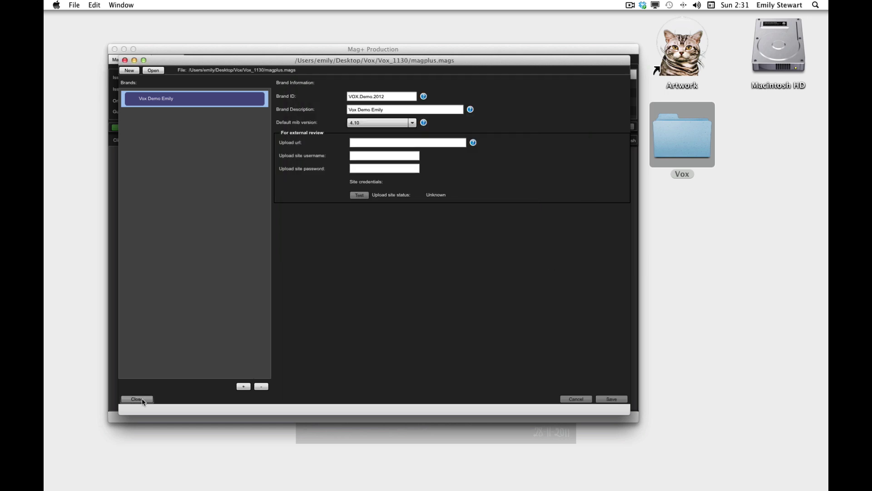
{"action": "left_click", "coordinate": [137, 399]}
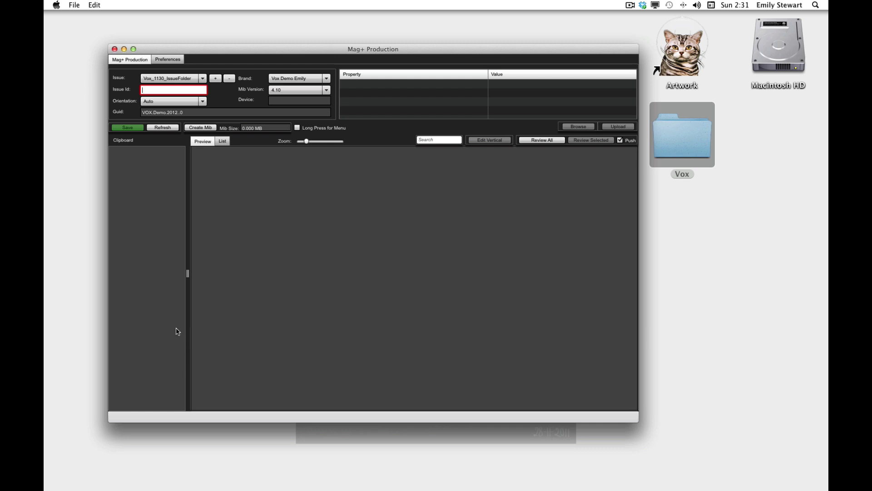
Enter the issue ID and save, then add the Apple iPad Retina folder as another issue.
{"action": "type", "text": "Emily"}
{"action": "left_click", "coordinate": [131, 128]}
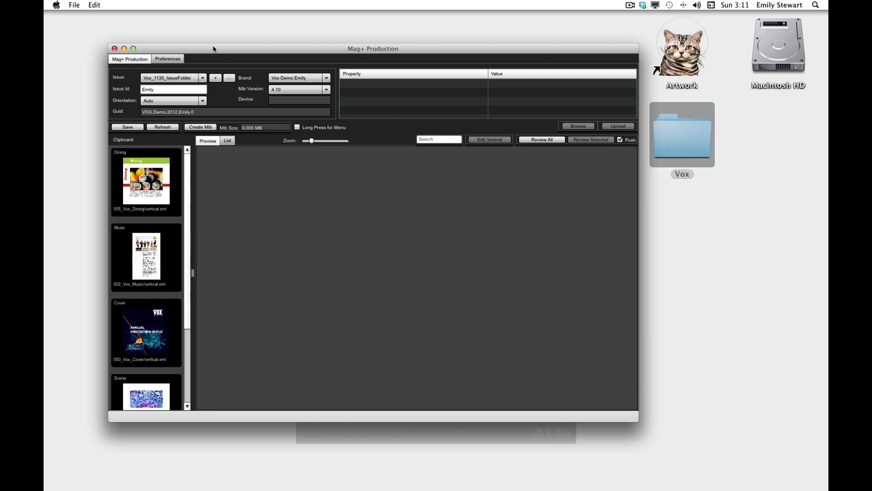
{"action": "left_click", "coordinate": [215, 79]}
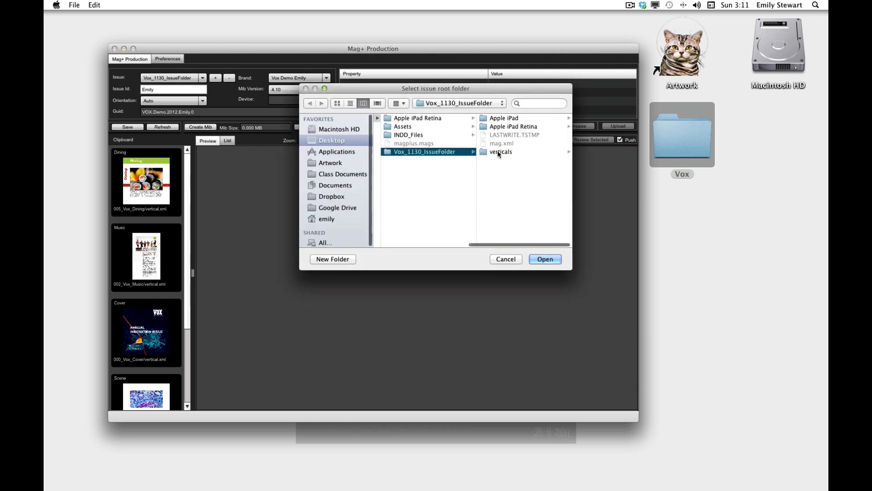
{"action": "left_click", "coordinate": [507, 127]}
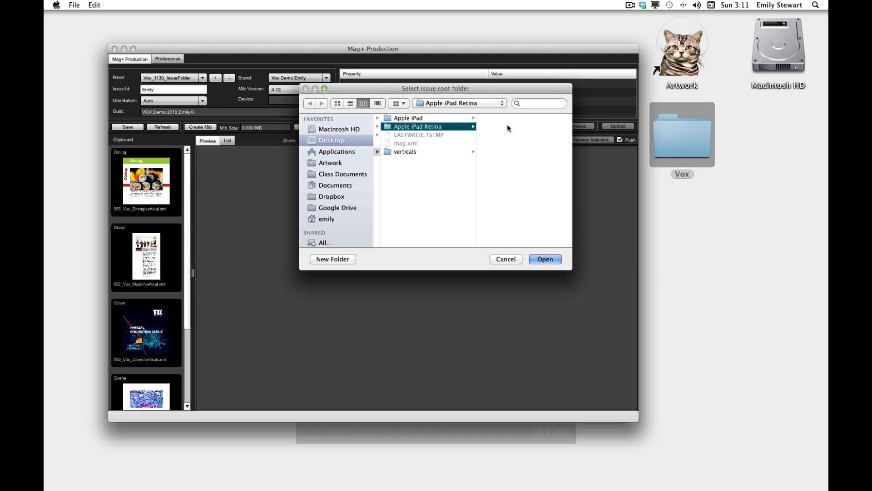
{"action": "left_click", "coordinate": [546, 259]}
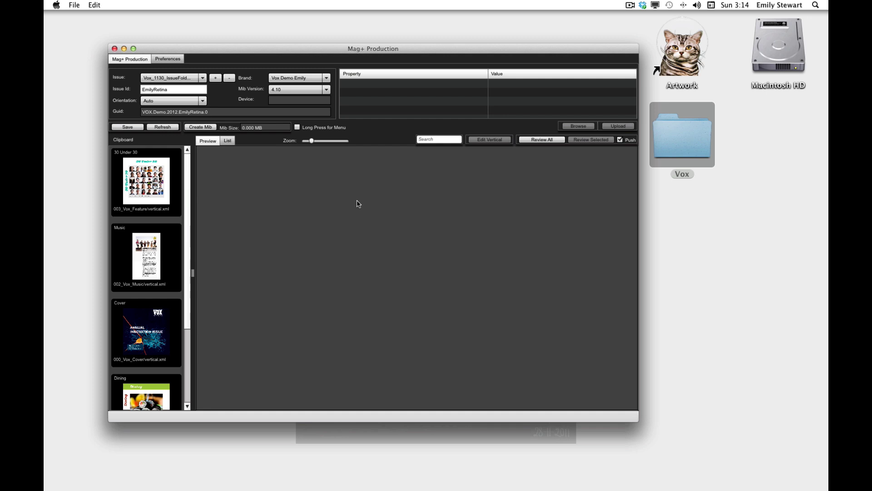
Switch to the Vox_1130_IssueFolder issue and drag the Dining and Music articles into its content.
{"action": "left_click", "coordinate": [203, 78]}
{"action": "left_click", "coordinate": [203, 88]}
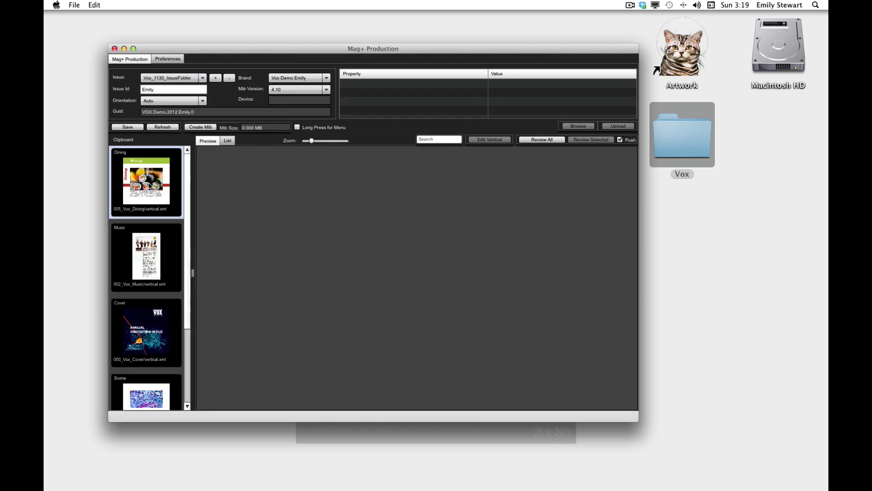
{"action": "left_click_drag", "start_coordinate": [147, 182], "coordinate": [328, 206]}
{"action": "left_click_drag", "start_coordinate": [146, 182], "coordinate": [238, 182]}
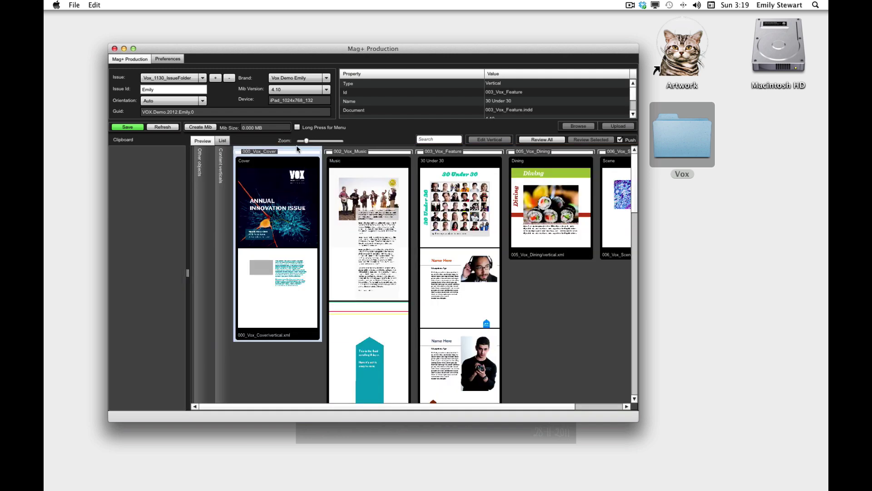
Check the article order in the List view: Cover, Music, 30 Under 30, Dining, Scene.
{"action": "left_click", "coordinate": [224, 141]}
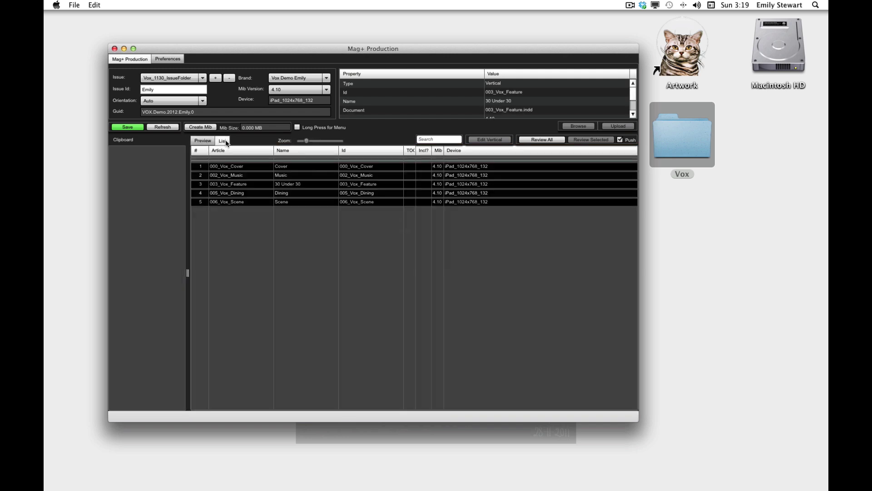
{"action": "left_click", "coordinate": [225, 167]}
{"action": "left_click", "coordinate": [230, 175]}
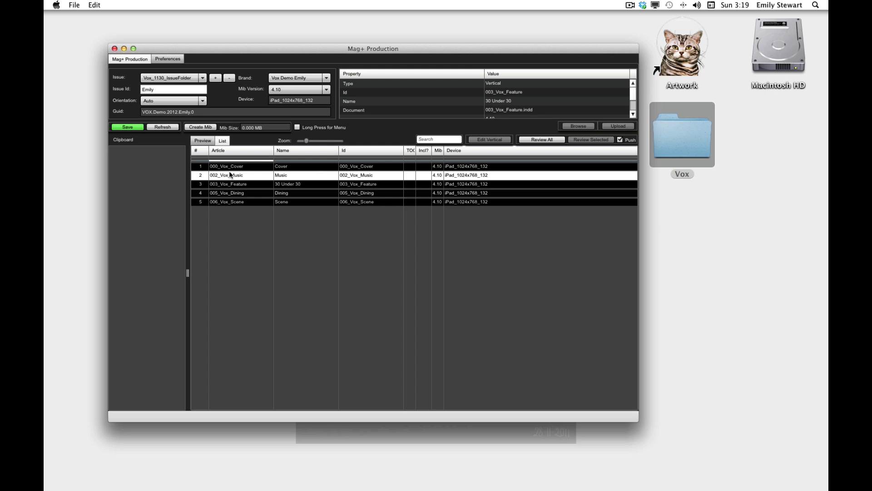
{"action": "left_click", "coordinate": [239, 183]}
{"action": "left_click", "coordinate": [241, 192]}
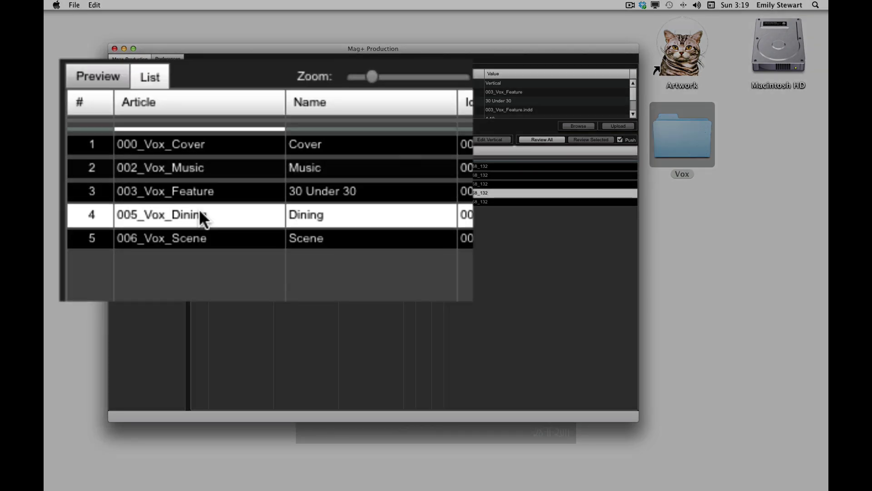
{"action": "left_click", "coordinate": [245, 201]}
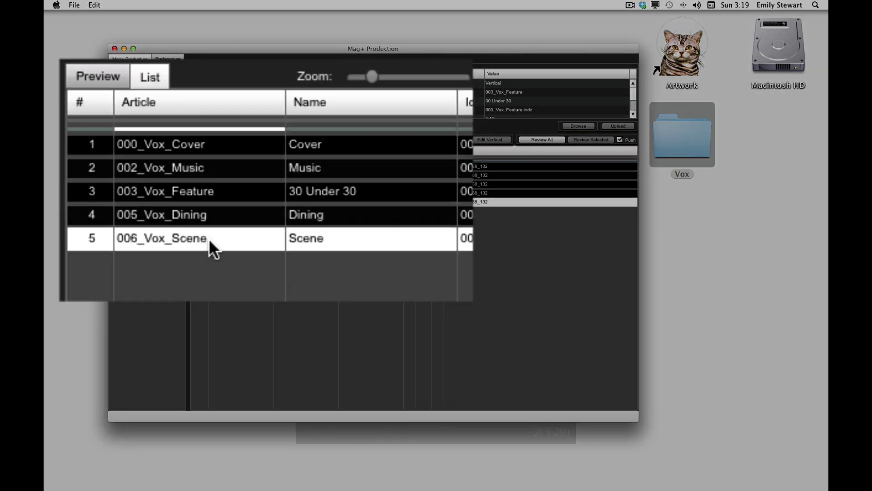
{"action": "left_click", "coordinate": [209, 238], "text": "super"}
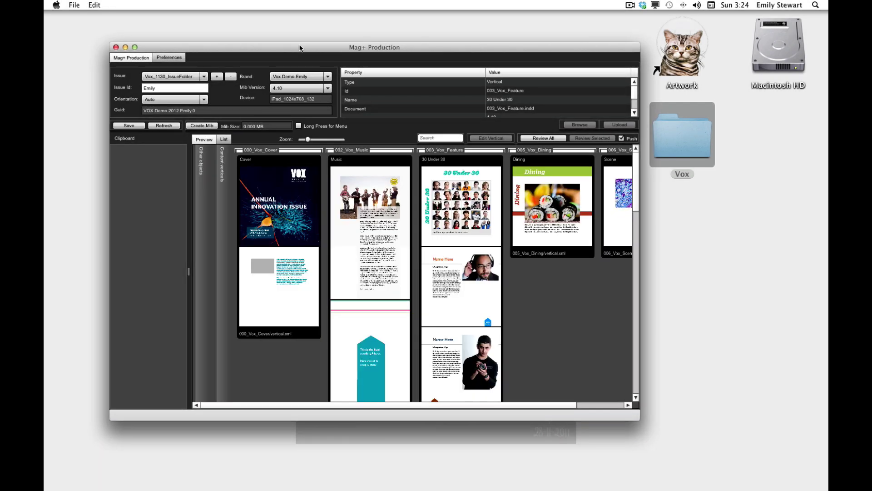
Look over the Preferences, then start Review All for the whole Vox issue.
{"action": "left_click", "coordinate": [170, 59]}
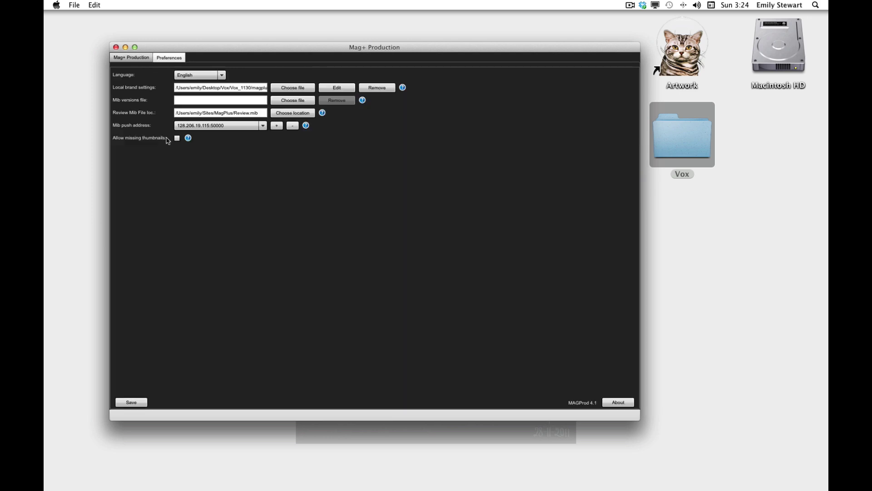
{"action": "left_click", "coordinate": [135, 58]}
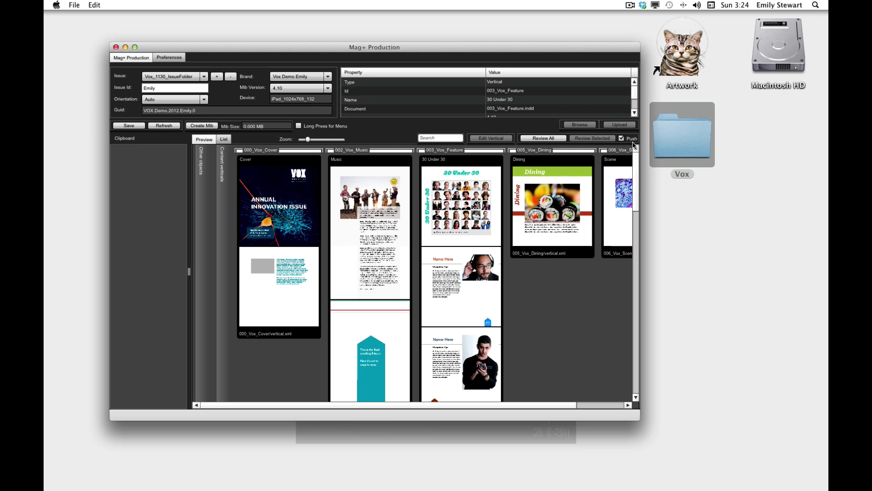
{"action": "left_click", "coordinate": [538, 141]}
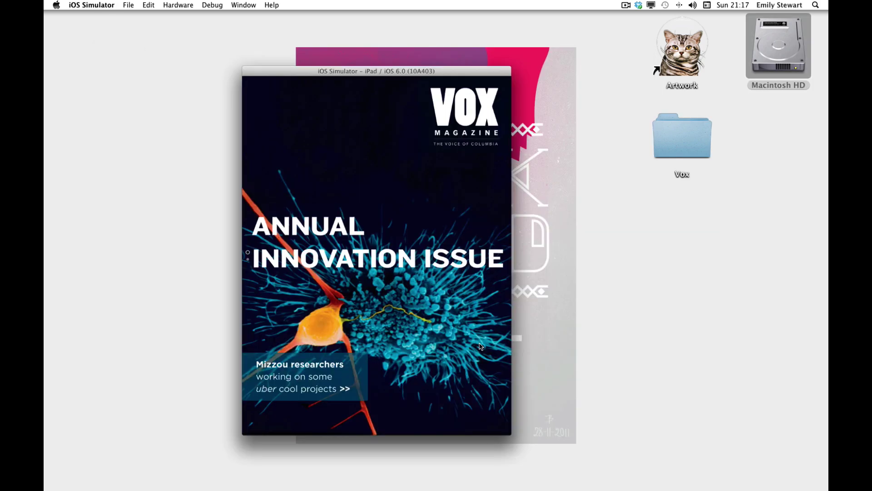
Rotate the iPad to landscape and back, then play and close the band's video.
{"action": "key", "text": "super+Right"}
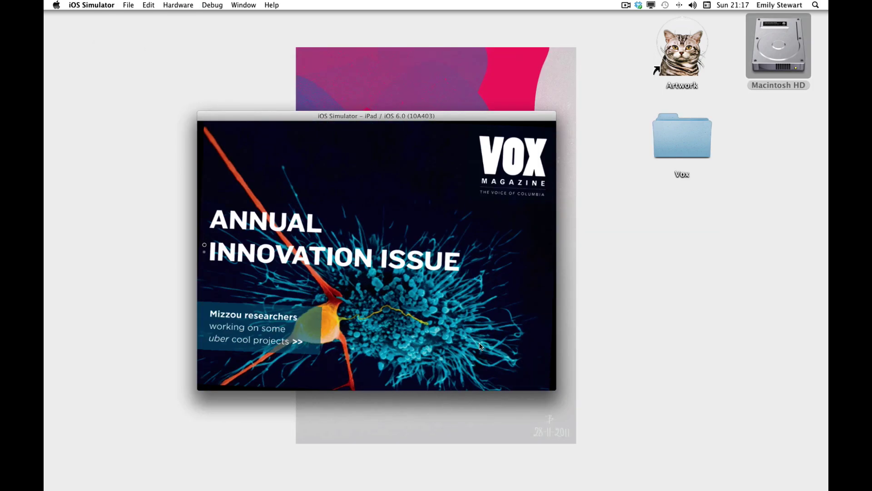
{"action": "key", "text": "super+Left"}
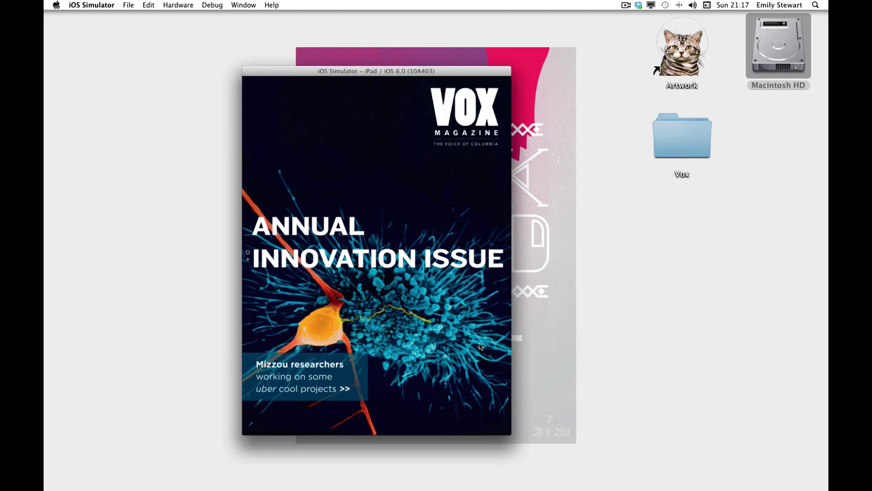
{"action": "left_click_drag", "start_coordinate": [462, 194], "coordinate": [370, 82]}
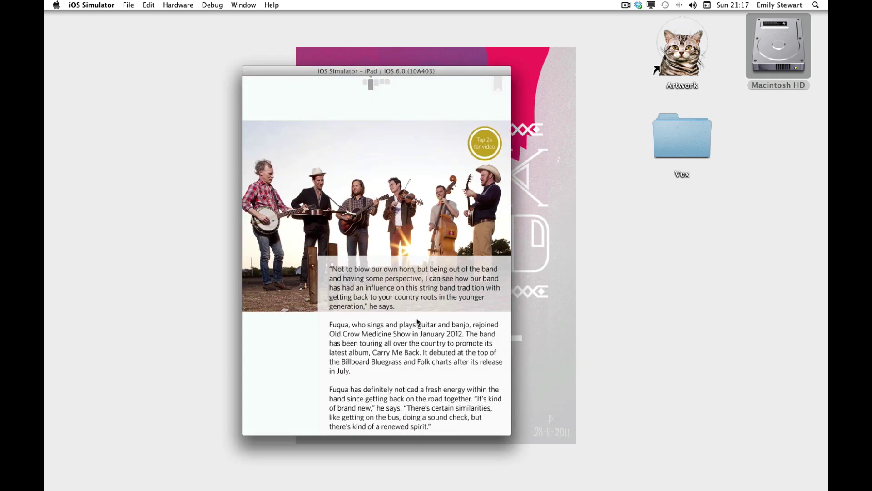
{"action": "scroll", "coordinate": [417, 321], "scroll_direction": "down", "scroll_amount": 10}
{"action": "scroll", "coordinate": [422, 282], "scroll_direction": "up", "scroll_amount": 10}
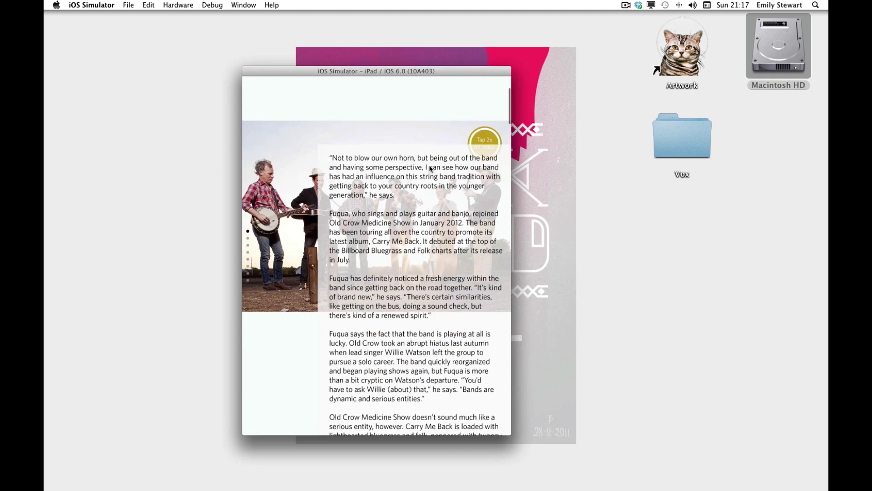
{"action": "double_click", "coordinate": [483, 140]}
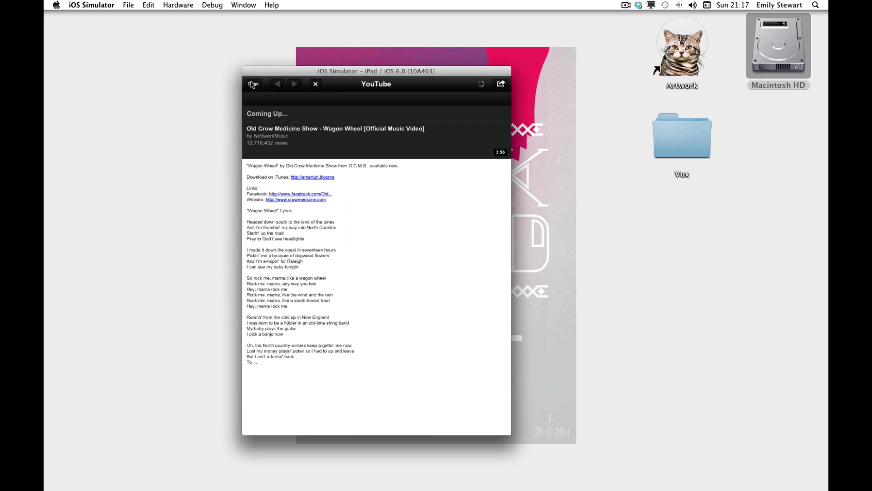
{"action": "left_click", "coordinate": [253, 84]}
Open the first 30 Under 30 profile and jump back to the grid.
{"action": "left_click_drag", "start_coordinate": [457, 182], "coordinate": [376, 80]}
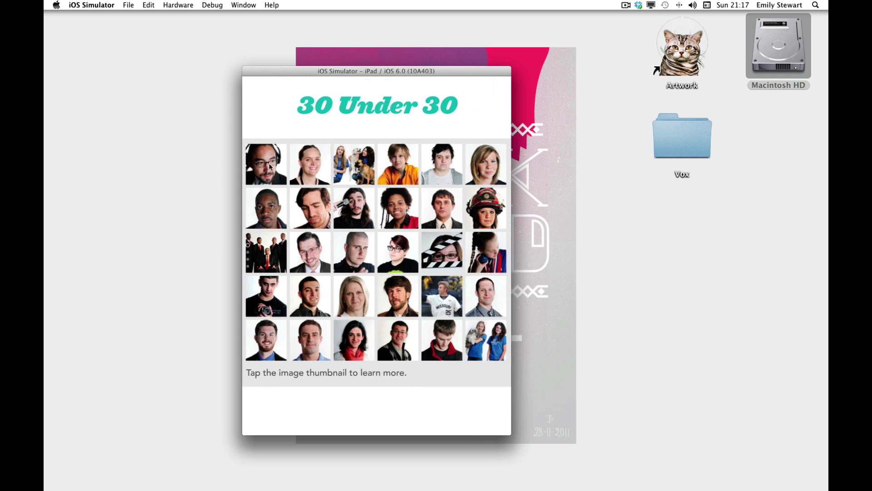
{"action": "left_click", "coordinate": [269, 166]}
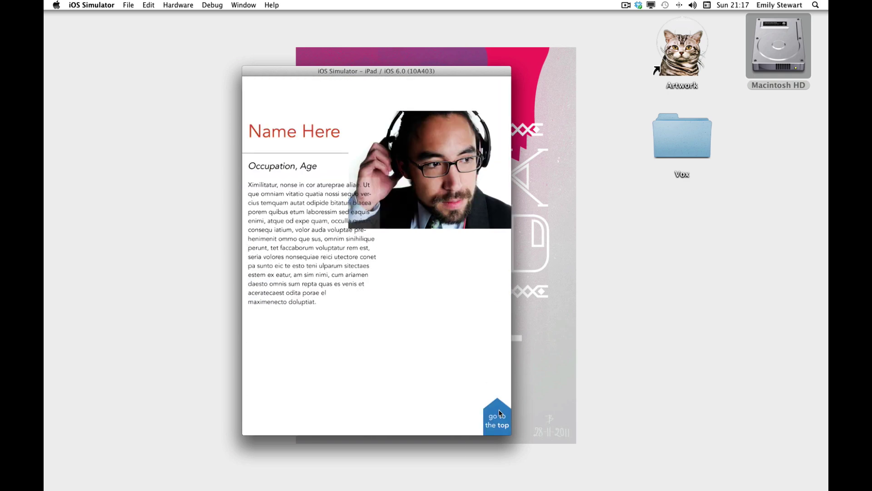
{"action": "left_click", "coordinate": [499, 412]}
Enlarge and close the Dining sushi photo in portrait and again in landscape.
{"action": "left_click_drag", "start_coordinate": [426, 116], "coordinate": [386, 119]}
{"action": "left_click", "coordinate": [339, 193]}
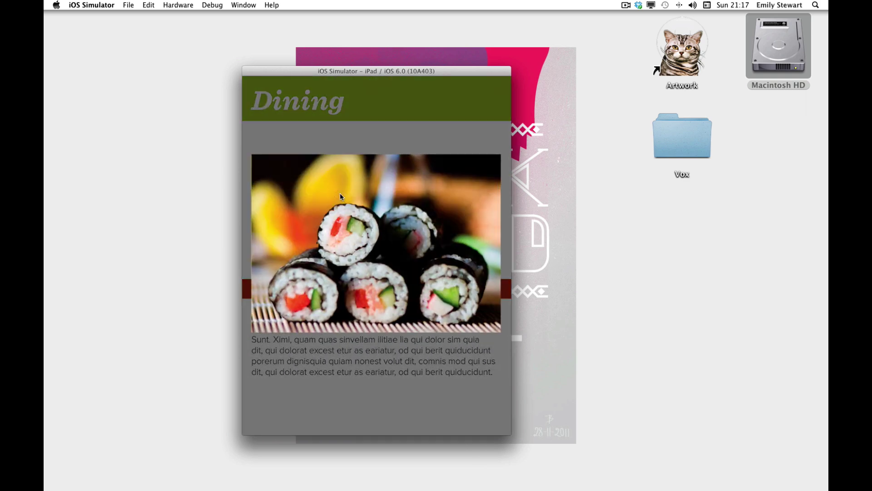
{"action": "left_click", "coordinate": [425, 110]}
{"action": "key", "text": "super+Right"}
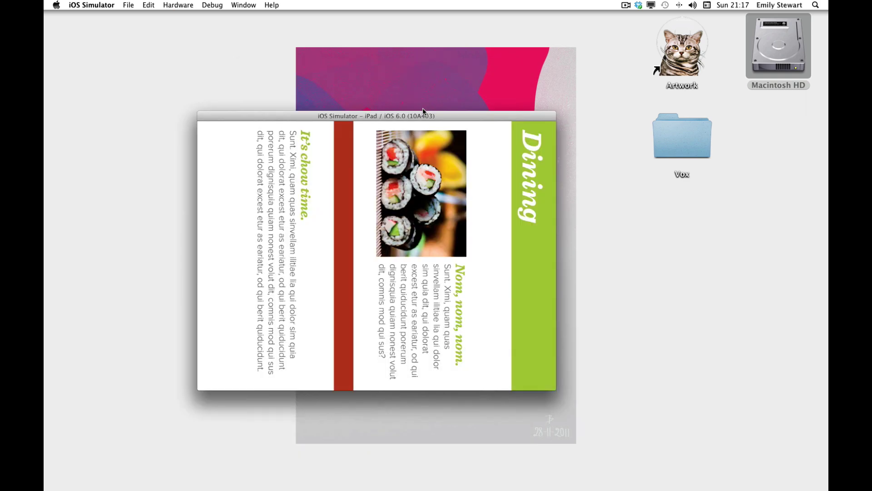
{"action": "left_click", "coordinate": [324, 199]}
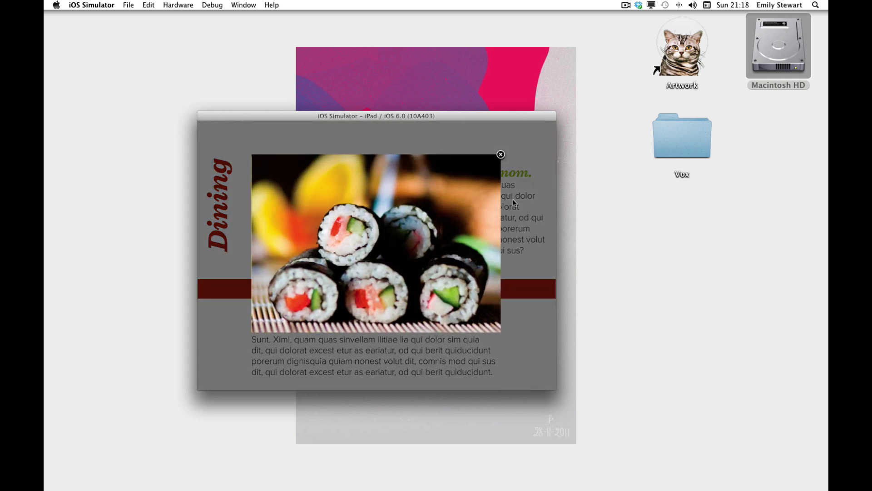
{"action": "left_click", "coordinate": [514, 203]}
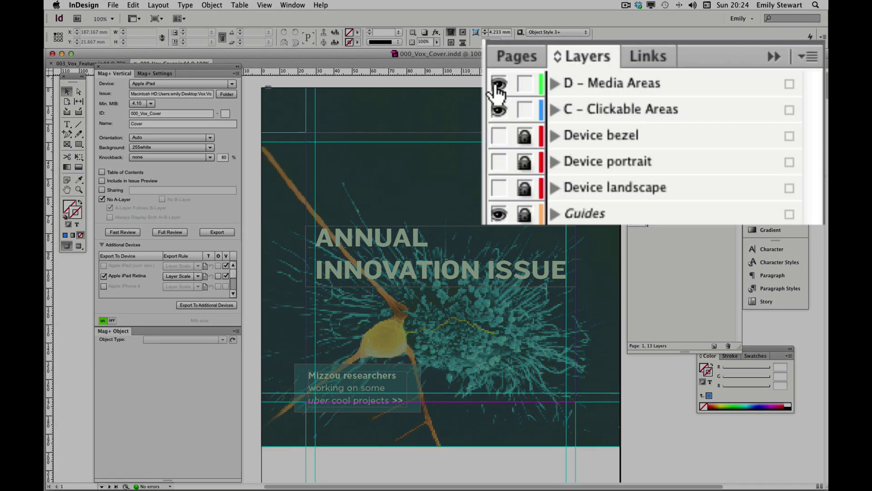
Hide the Media and Clickable Areas layers and make the Mizzou researchers box a link hotspot.
{"action": "left_click", "coordinate": [632, 115]}
{"action": "left_click", "coordinate": [632, 124]}
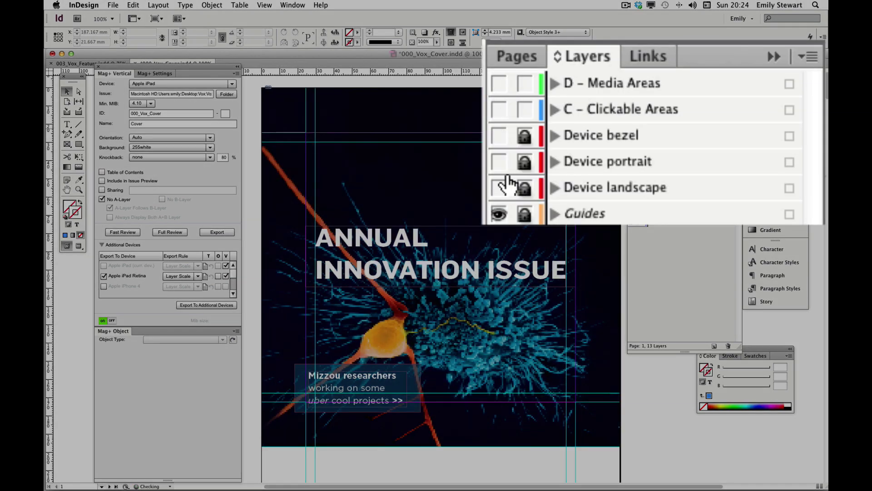
{"action": "scroll", "coordinate": [374, 385], "scroll_direction": "down", "scroll_amount": 5}
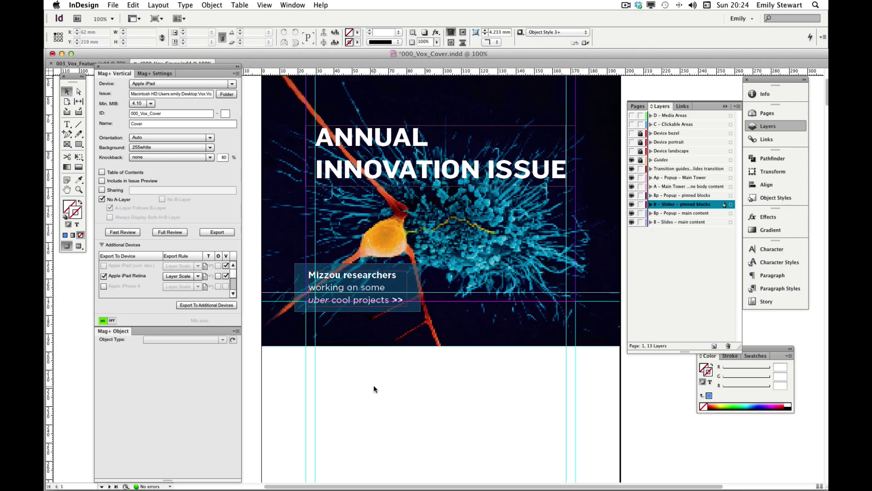
{"action": "left_click", "coordinate": [362, 307]}
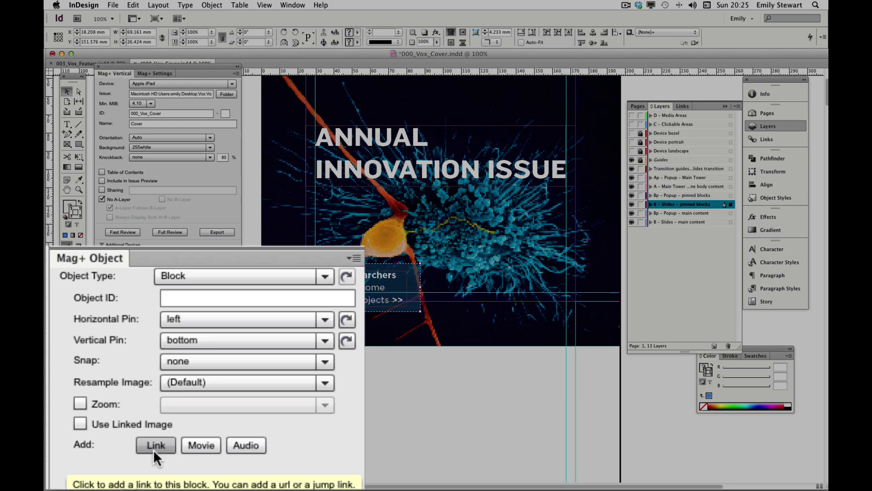
{"action": "left_click", "coordinate": [144, 418]}
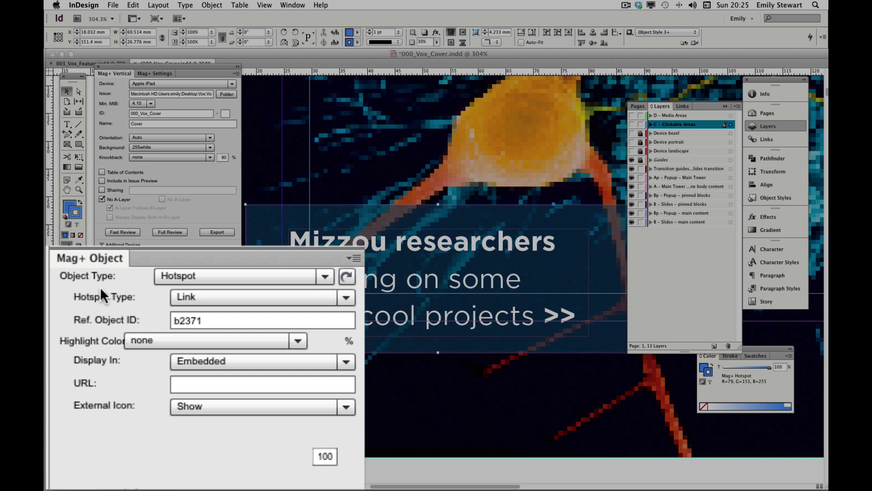
Set the hotspot to a Jump Link targeting person1 in the 30 Under 30 vertical.
{"action": "left_click", "coordinate": [173, 300]}
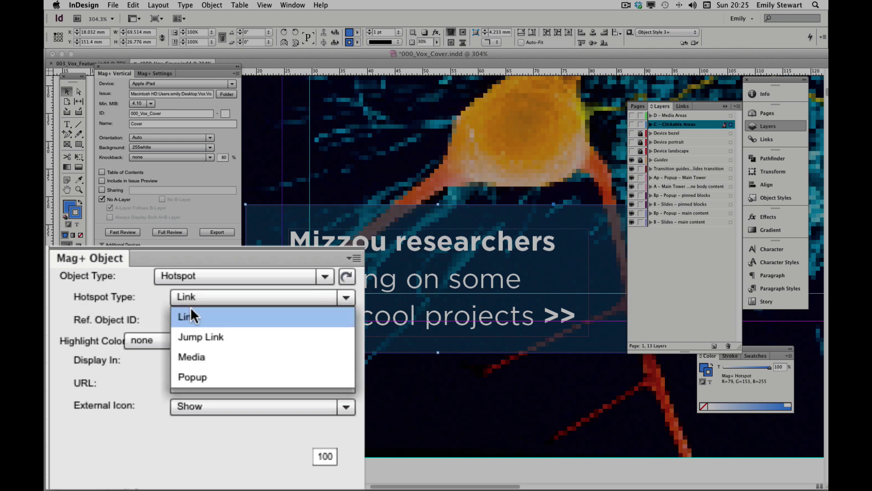
{"action": "left_click", "coordinate": [220, 337]}
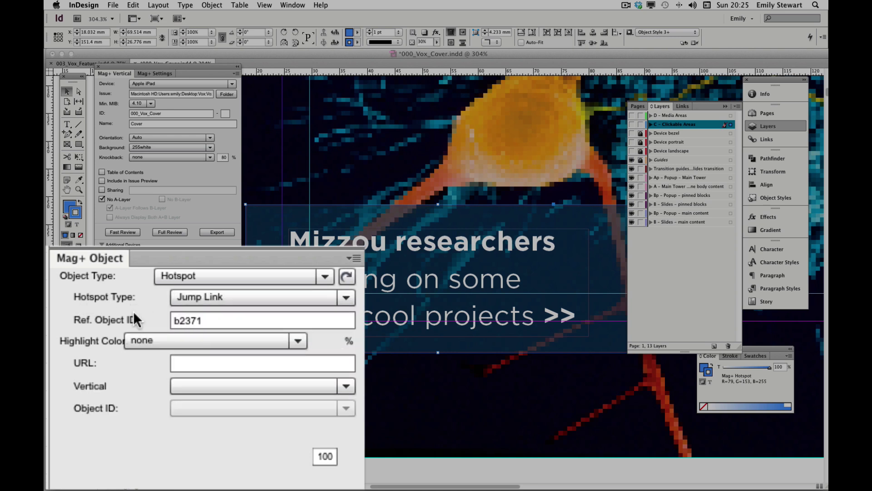
{"action": "left_click", "coordinate": [190, 385]}
{"action": "left_click", "coordinate": [235, 444]}
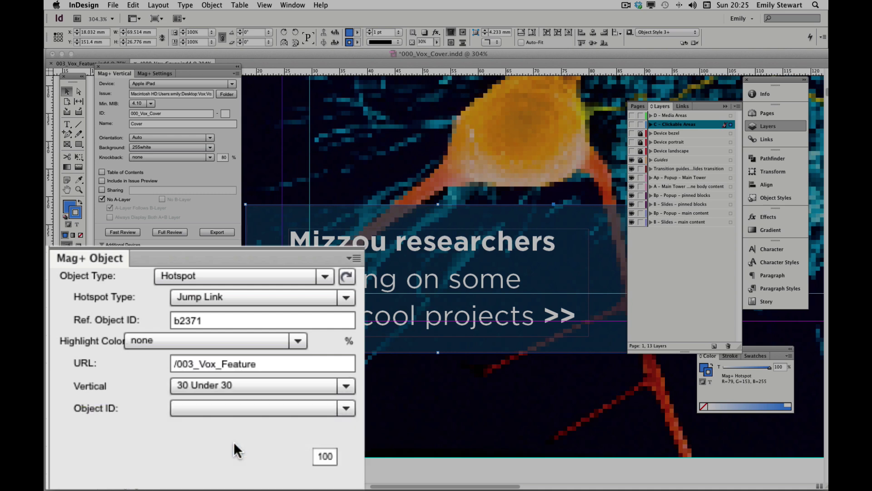
{"action": "left_click", "coordinate": [220, 408]}
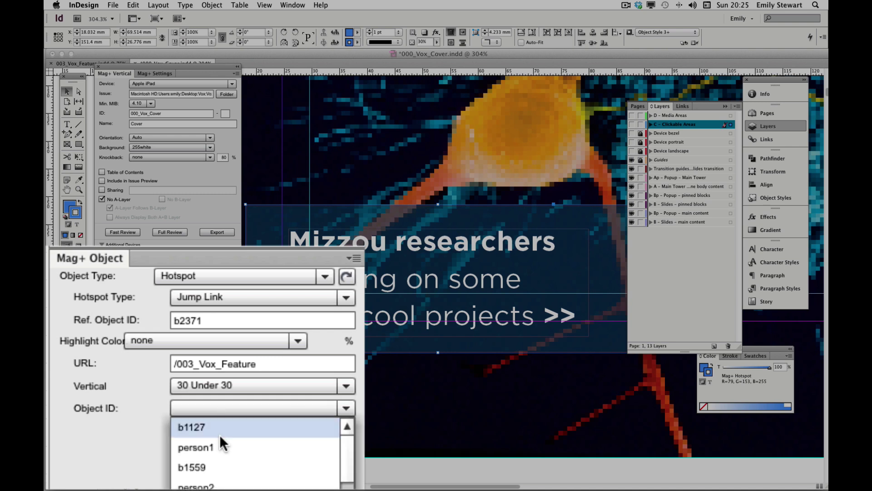
{"action": "left_click", "coordinate": [227, 453]}
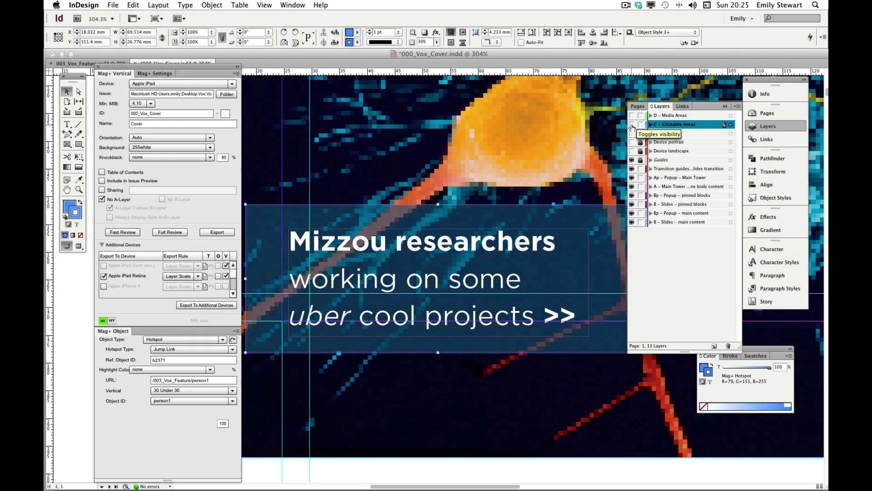
Turn on the C - Clickable Areas and D - Media Areas layers and zoom out twice.
{"action": "left_click", "coordinate": [632, 125]}
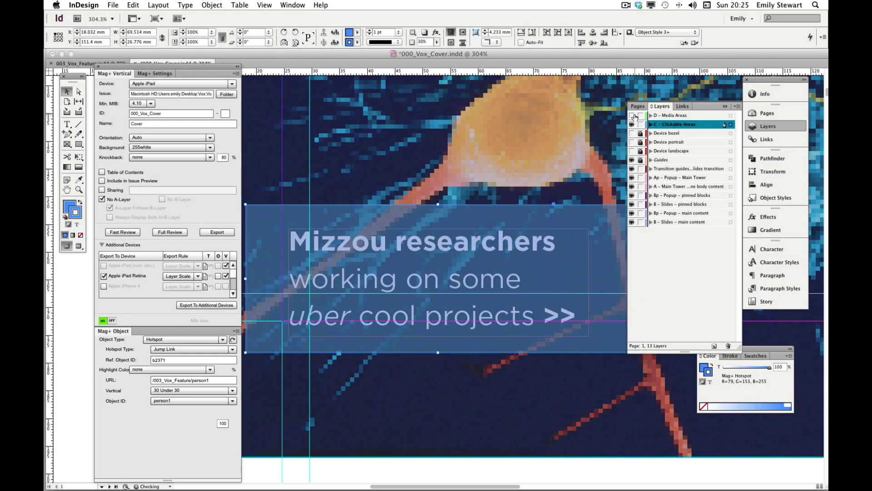
{"action": "left_click", "coordinate": [632, 115]}
{"action": "key", "text": "super+minus"}
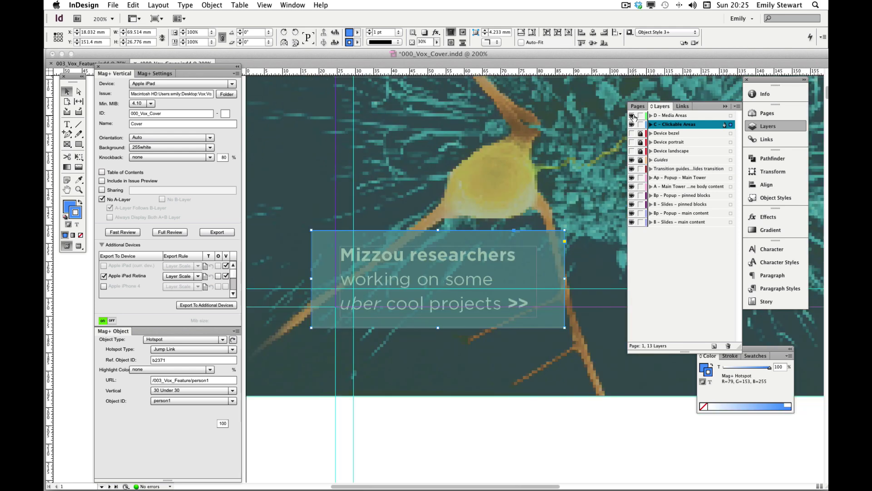
{"action": "key", "text": "super+minus"}
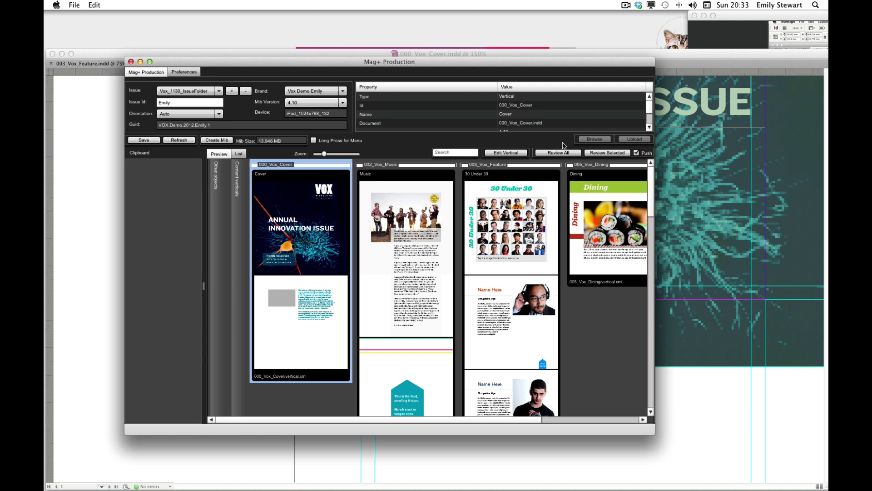
Refresh and review the issue, testing the cover's Mizzou link to the first profile twice.
{"action": "left_click", "coordinate": [181, 141]}
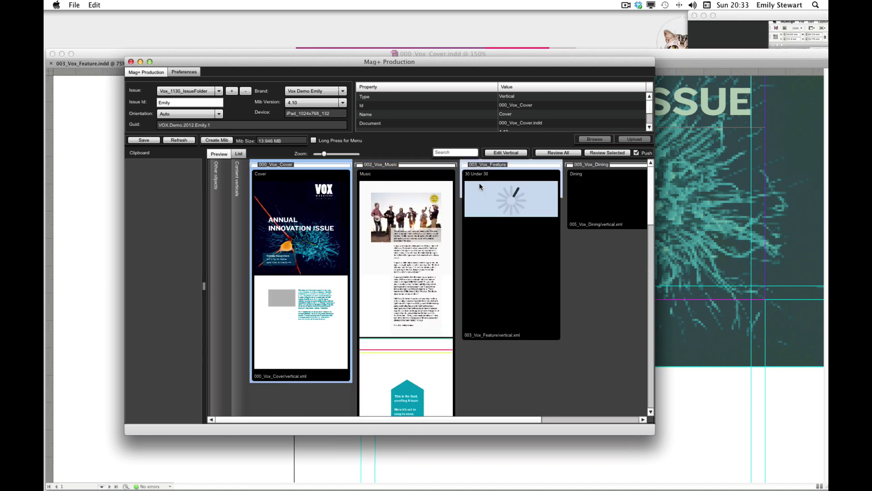
{"action": "left_click", "coordinate": [559, 153]}
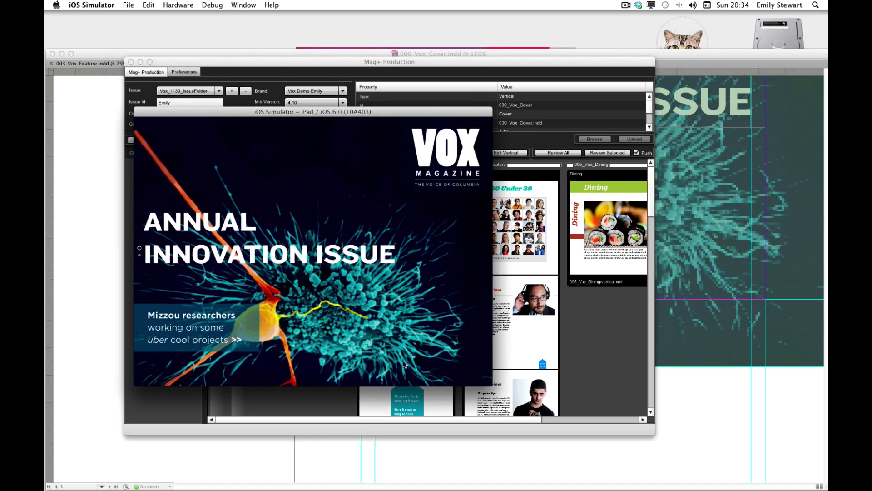
{"action": "left_click", "coordinate": [192, 321]}
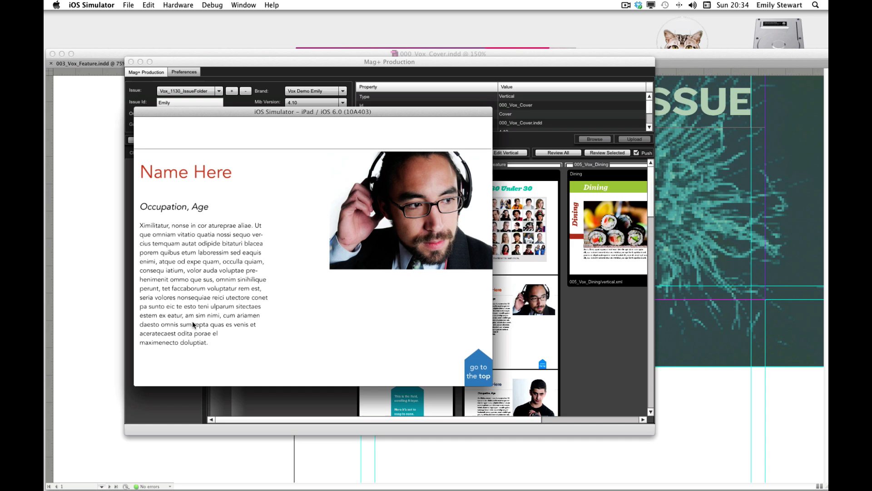
{"action": "left_click", "coordinate": [484, 357]}
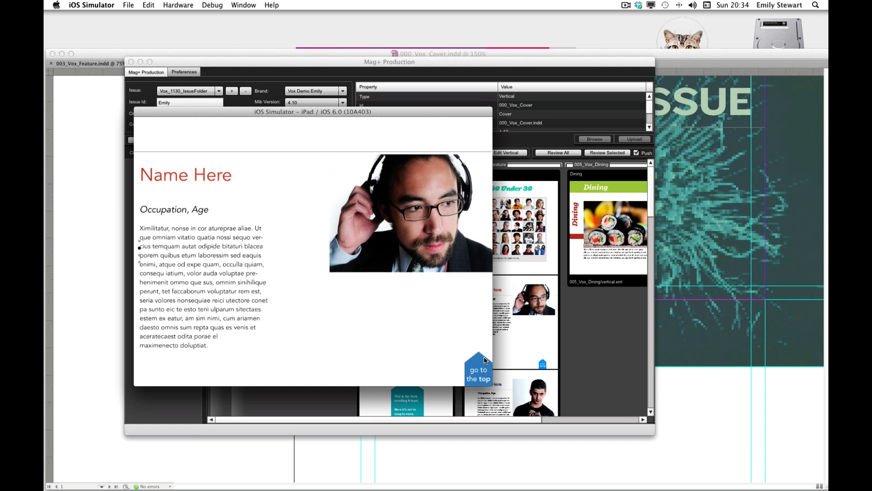
{"action": "left_click_drag", "start_coordinate": [204, 302], "coordinate": [393, 285]}
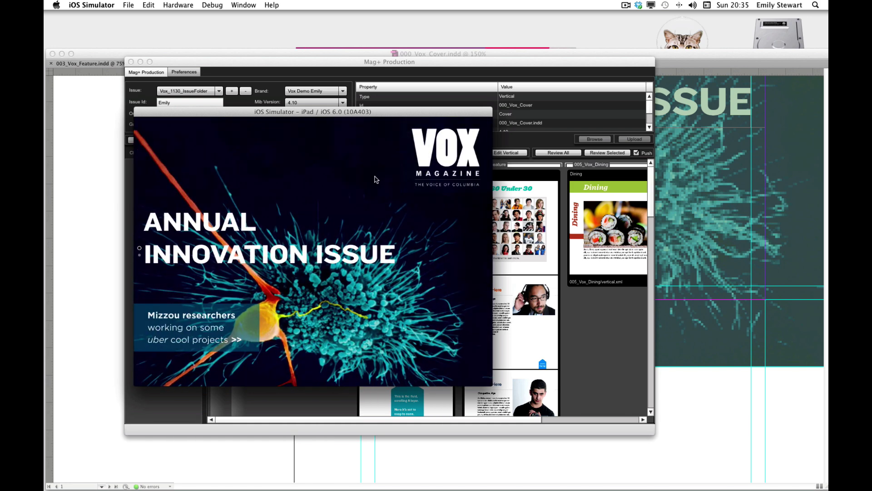
{"action": "left_click", "coordinate": [224, 330]}
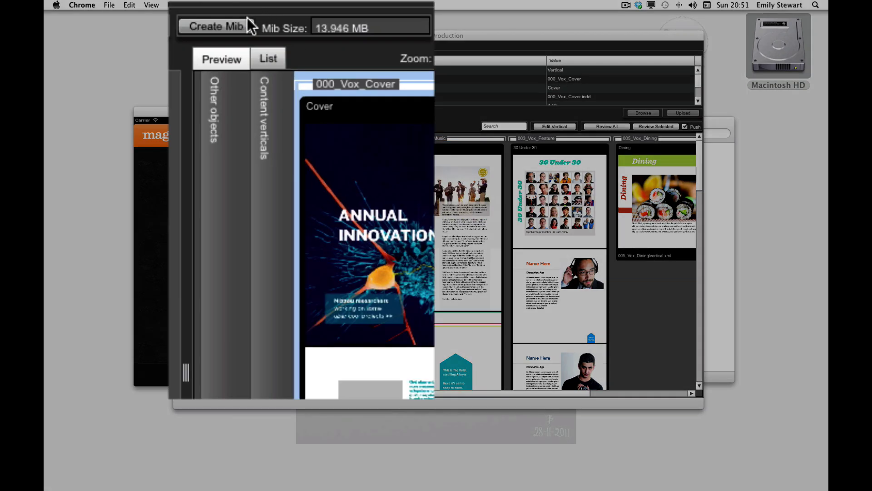
Run Create Mib to build the issue's 13.9 MB MIB file.
{"action": "left_click", "coordinate": [279, 114]}
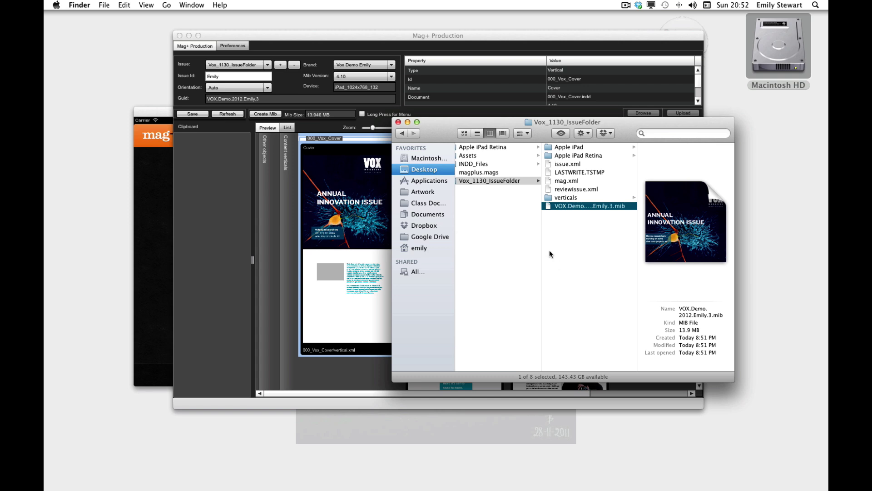
Move the new MIB file into the Dropbox Public folder.
{"action": "double_click", "coordinate": [793, 54]}
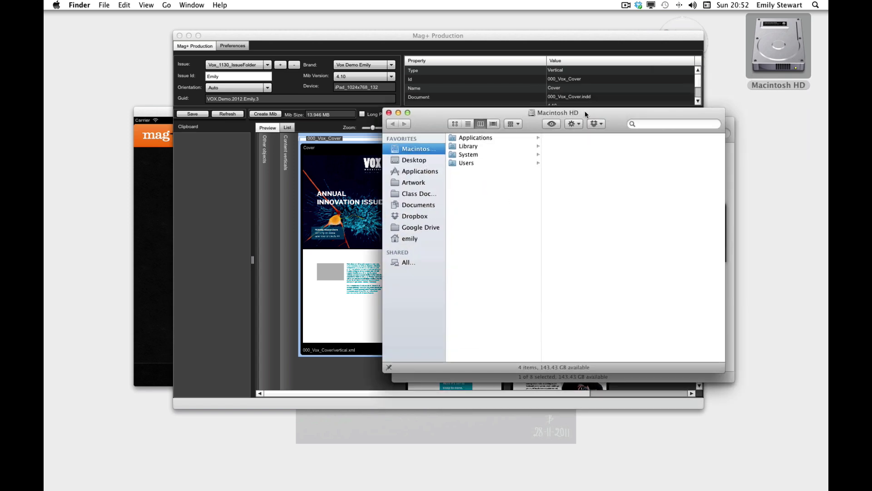
{"action": "left_click_drag", "start_coordinate": [585, 114], "coordinate": [360, 122]}
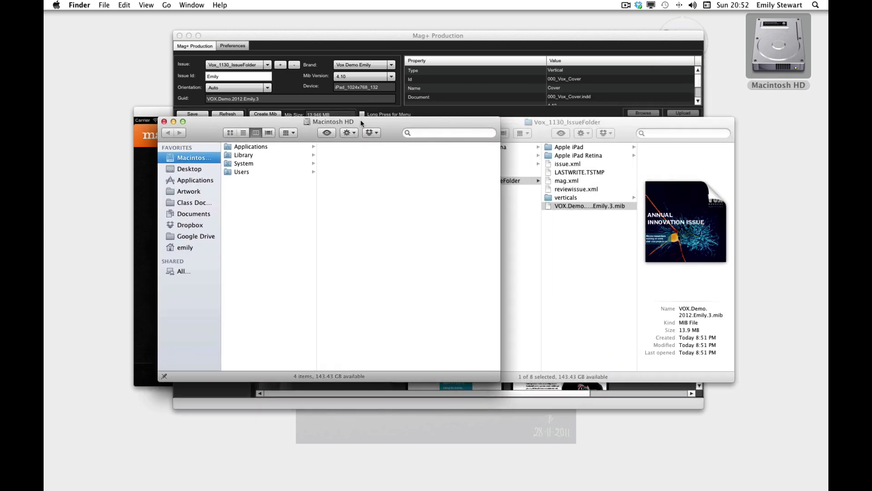
{"action": "left_click", "coordinate": [184, 226]}
{"action": "left_click", "coordinate": [256, 162]}
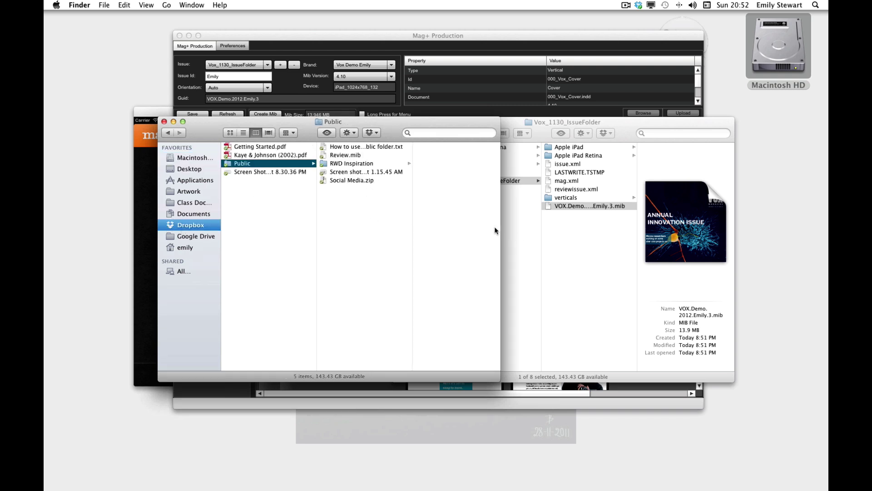
{"action": "left_click_drag", "start_coordinate": [603, 206], "coordinate": [391, 238]}
Copy the MIB file's Dropbox public link.
{"action": "right_click", "coordinate": [329, 188]}
{"action": "mouse_move", "coordinate": [455, 219]}
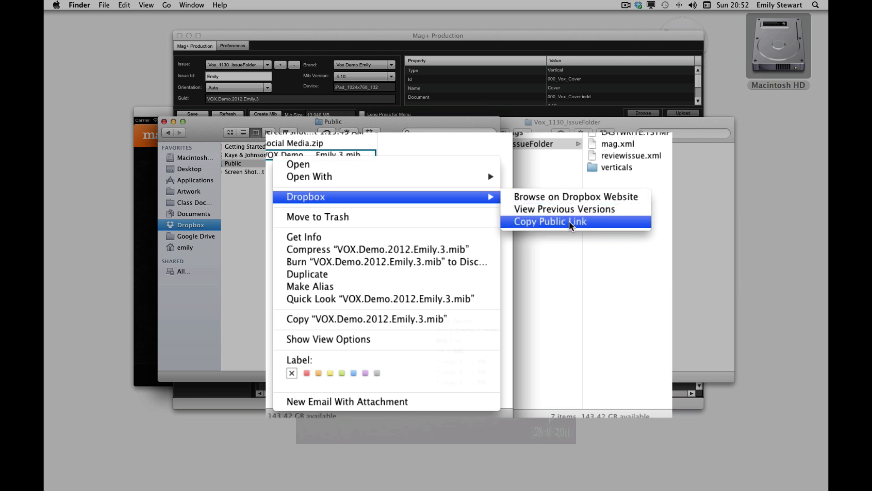
{"action": "left_click", "coordinate": [569, 221]}
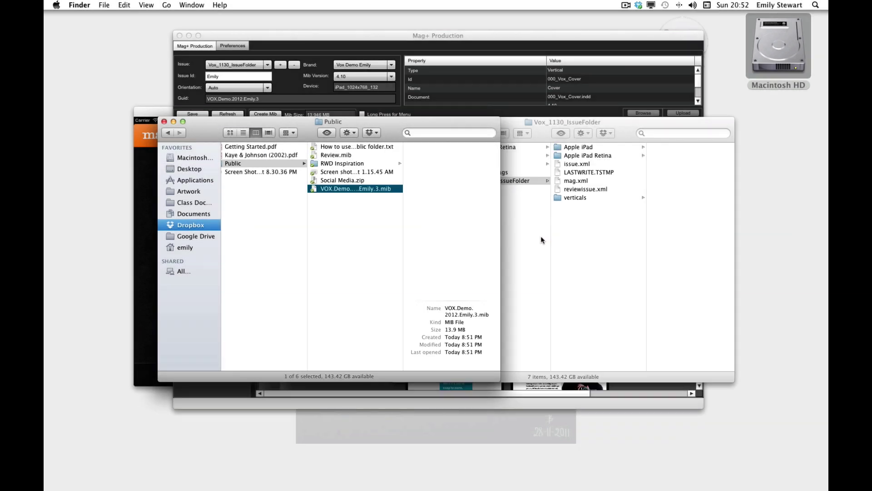
In Mag+ Reviewer's user settings, set the review server URL to the copied Dropbox link.
{"action": "left_click", "coordinate": [149, 114]}
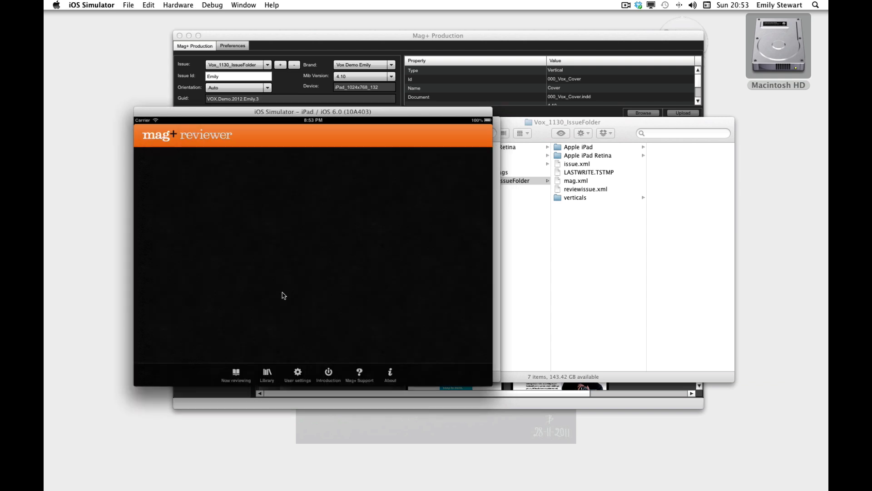
{"action": "left_click", "coordinate": [302, 378]}
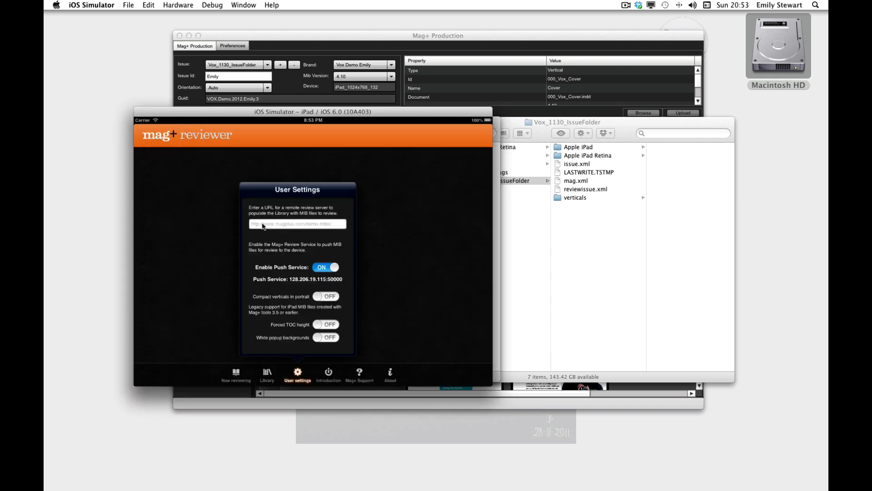
{"action": "left_click", "coordinate": [263, 223]}
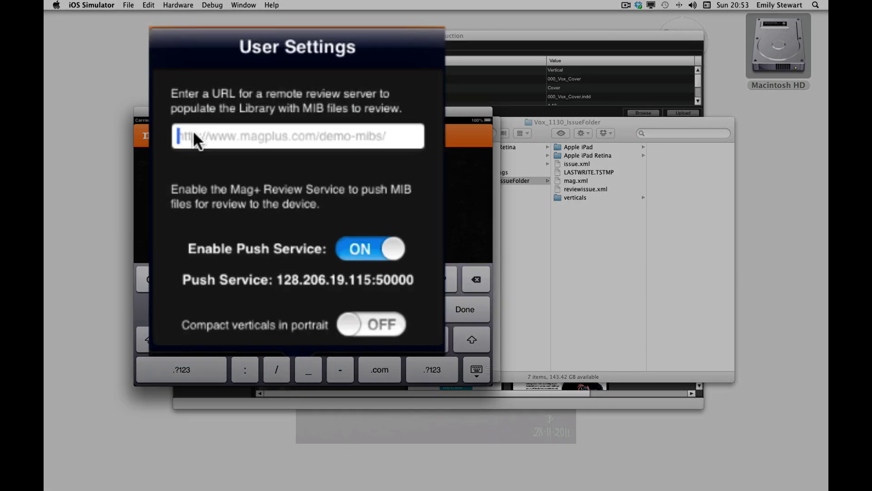
{"action": "left_click", "coordinate": [193, 130]}
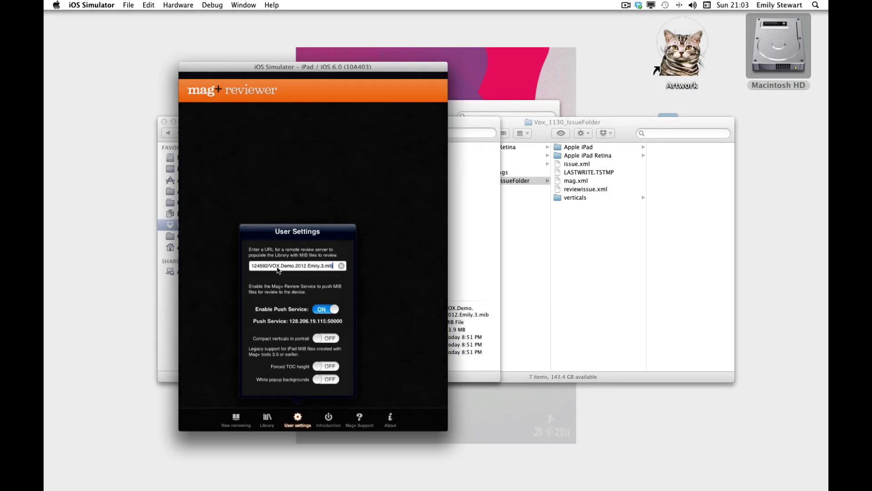
Open the Vox Demo Emily issue from the Library and show its page thumbnails.
{"action": "left_click", "coordinate": [267, 417]}
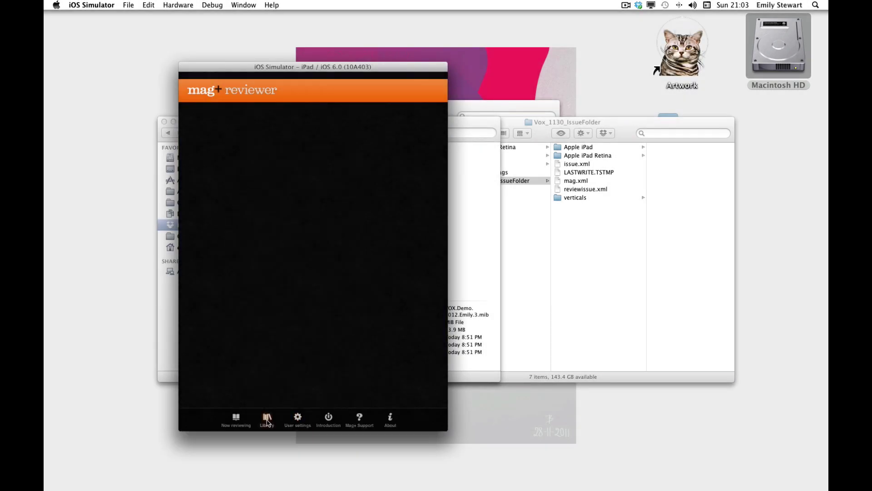
{"action": "left_click", "coordinate": [295, 175]}
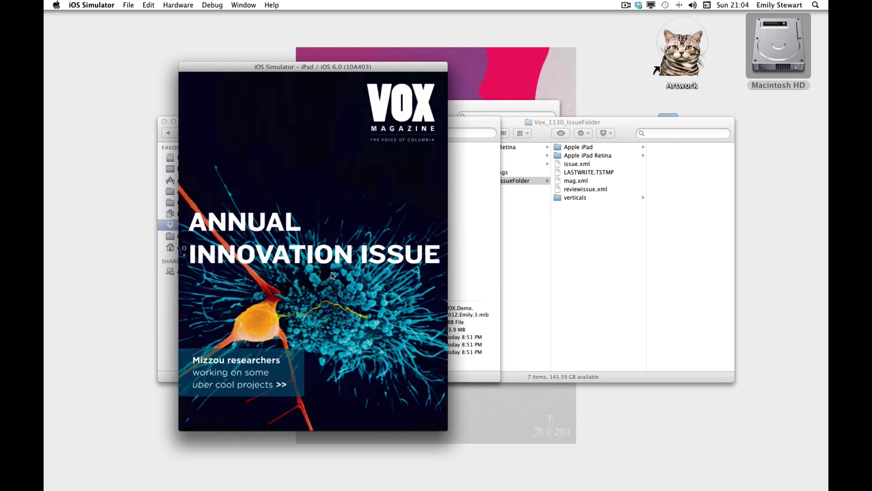
{"action": "left_click", "coordinate": [333, 275]}
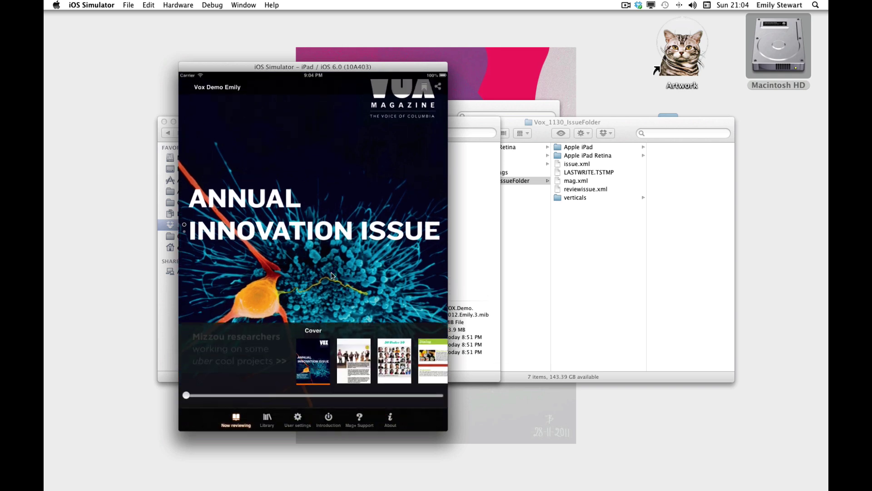